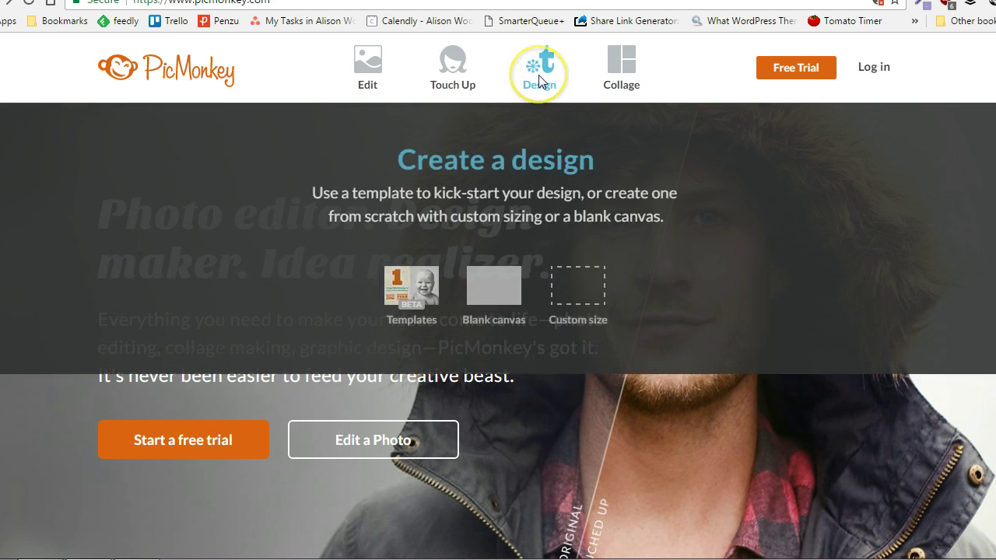
Start a blank canvas and apply white (ffffff) as its background colour
{"action": "left_click", "coordinate": [538, 76]}
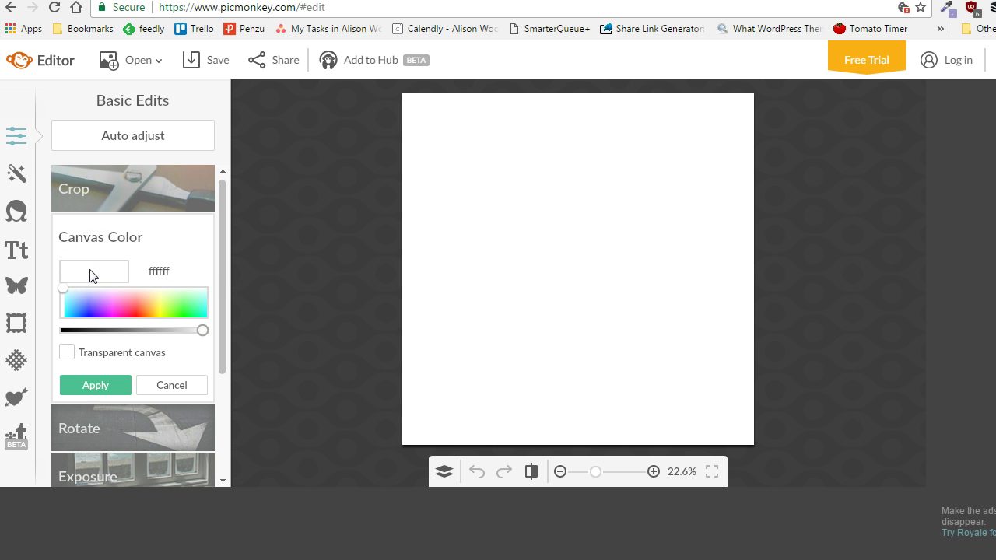
{"action": "left_click", "coordinate": [106, 387]}
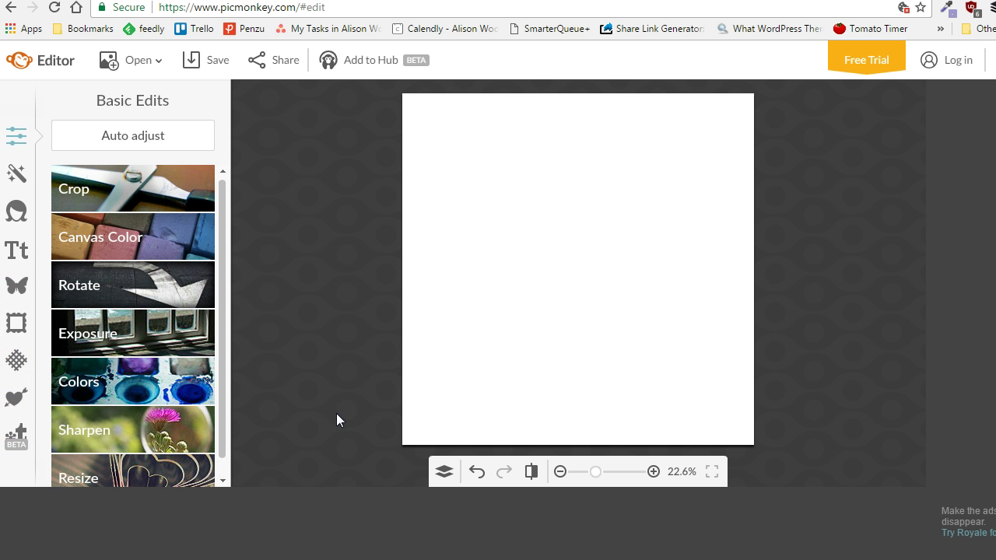
Change the canvas width from 2000 to 750 with proportions kept, giving 750 × 750
{"action": "left_click", "coordinate": [114, 478]}
{"action": "left_click", "coordinate": [79, 387]}
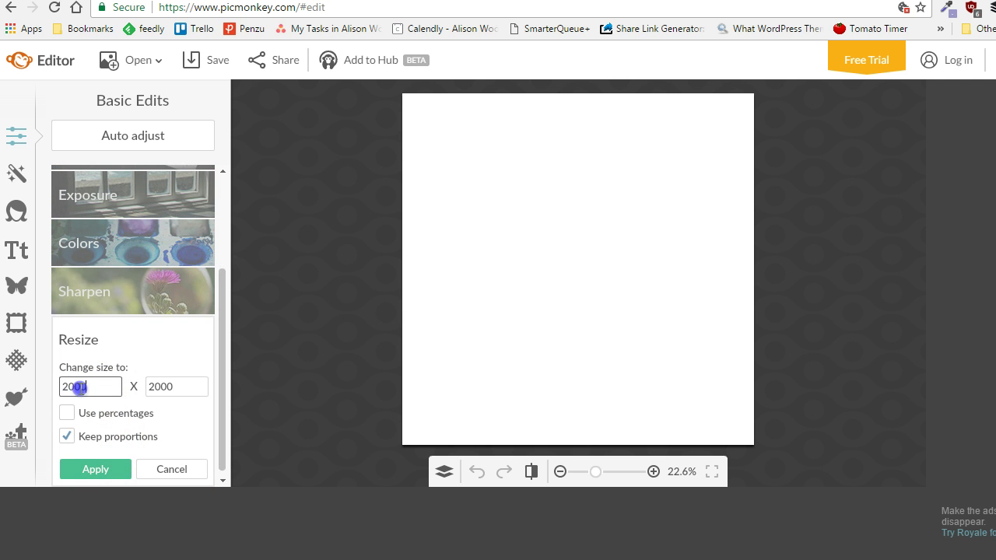
{"action": "double_click", "coordinate": [78, 386]}
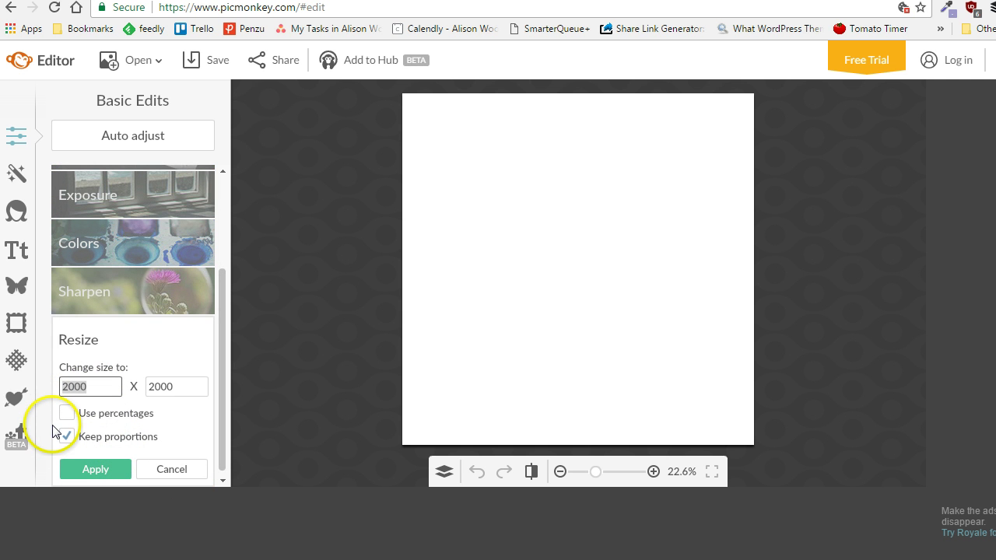
{"action": "type", "text": "750"}
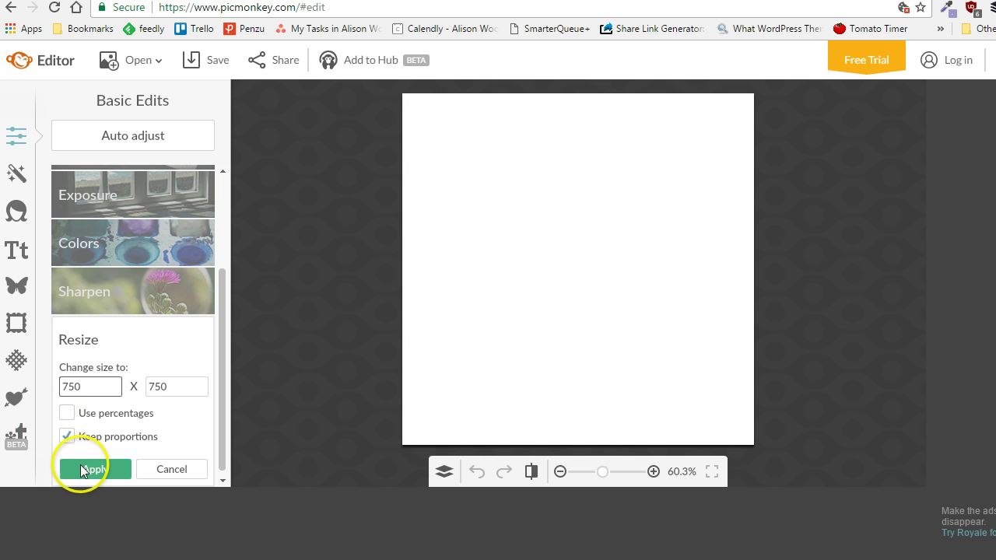
{"action": "left_click", "coordinate": [82, 470]}
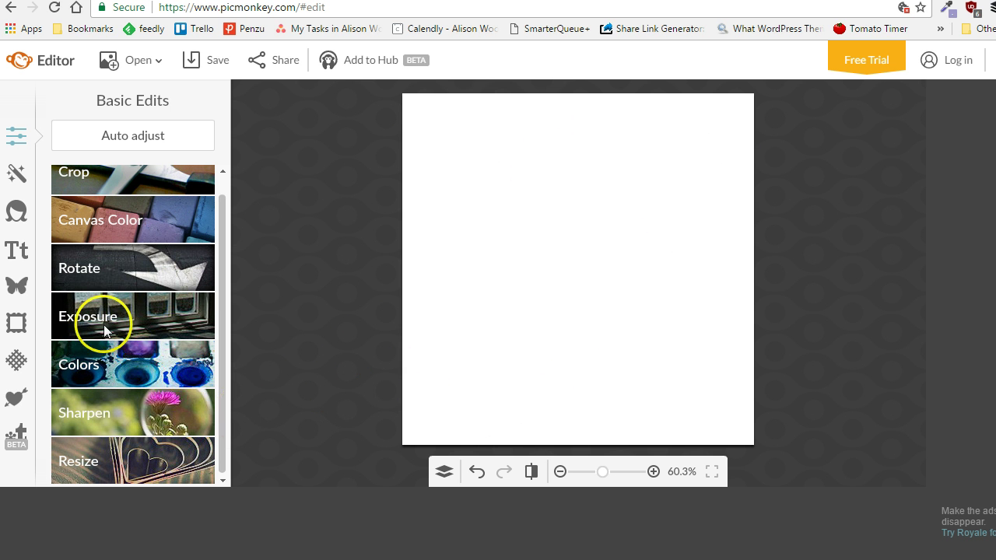
Add the Art of Crafts image from the Desktop as an overlay
{"action": "left_click", "coordinate": [18, 289]}
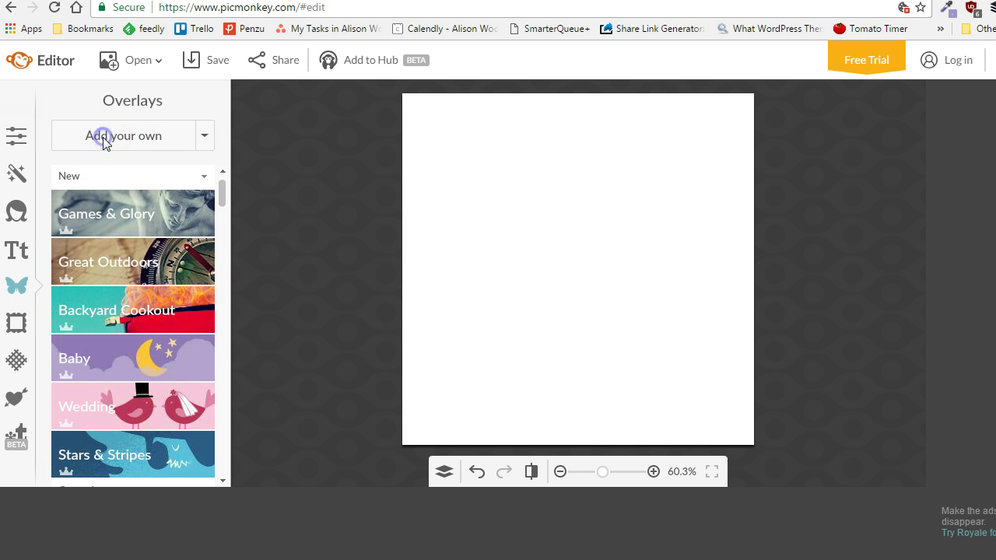
{"action": "left_click", "coordinate": [104, 140]}
{"action": "left_click", "coordinate": [129, 187]}
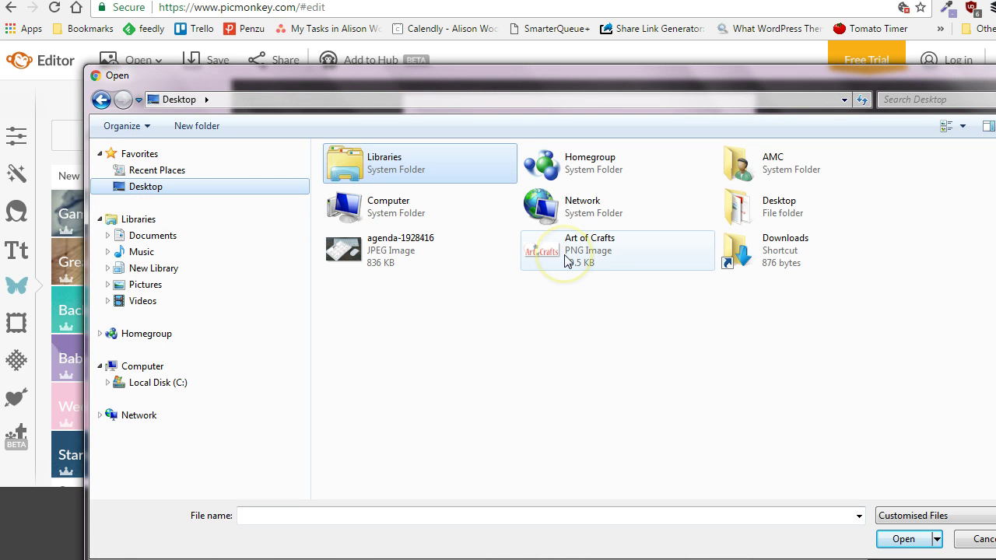
{"action": "double_click", "coordinate": [567, 261]}
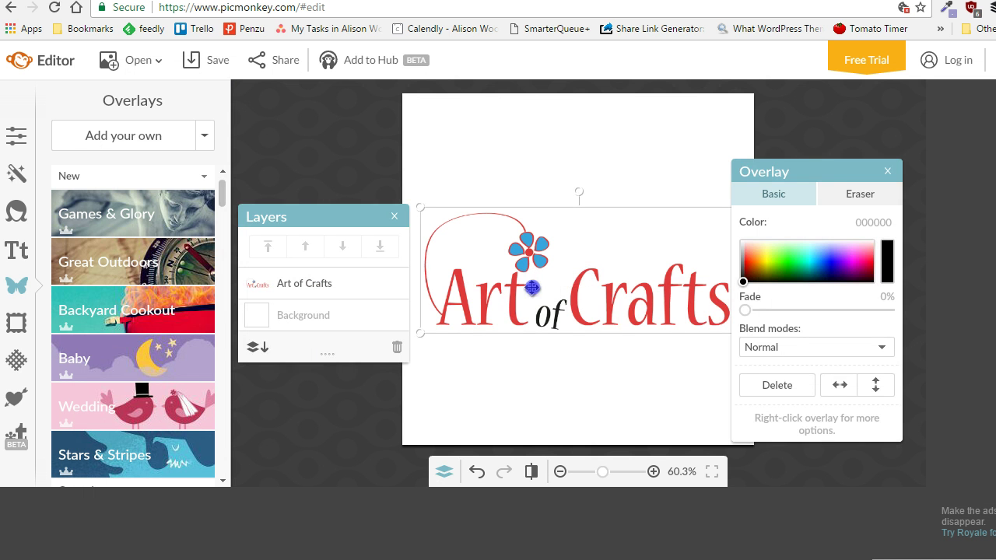
Shrink the logo, move it toward the canvas centre, and close the Layers and Overlay panels
{"action": "left_click_drag", "start_coordinate": [418, 335], "coordinate": [471, 320]}
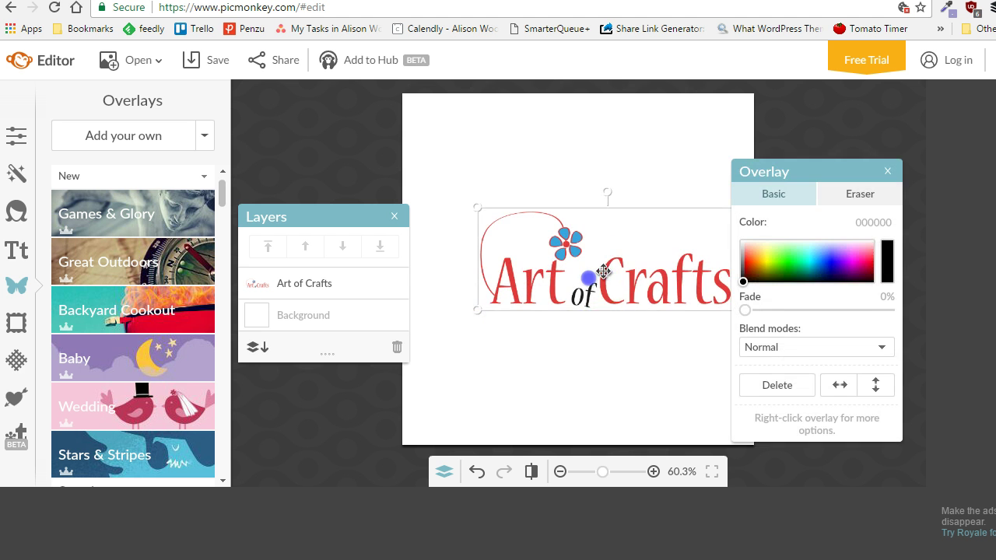
{"action": "left_click_drag", "start_coordinate": [589, 289], "coordinate": [574, 311]}
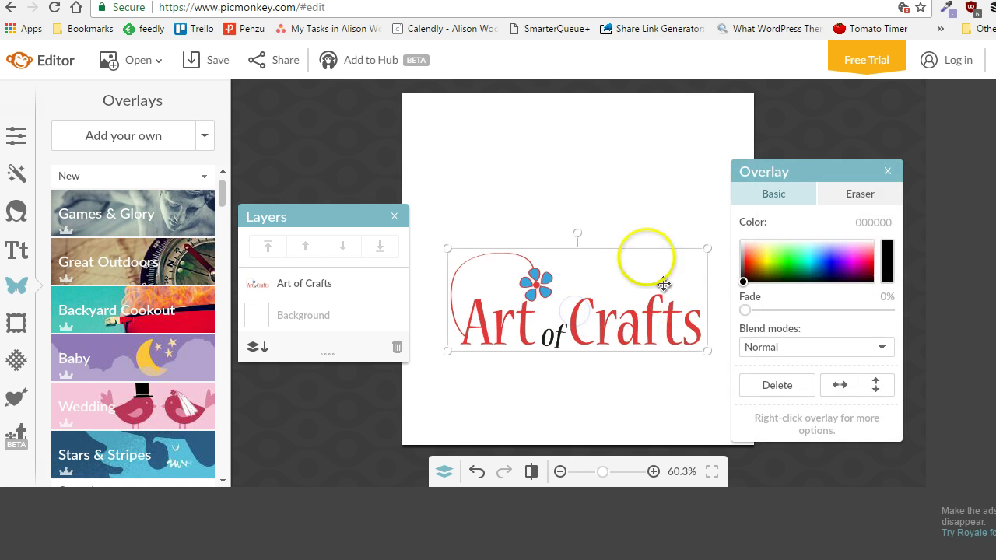
{"action": "left_click", "coordinate": [395, 217]}
{"action": "left_click", "coordinate": [888, 170]}
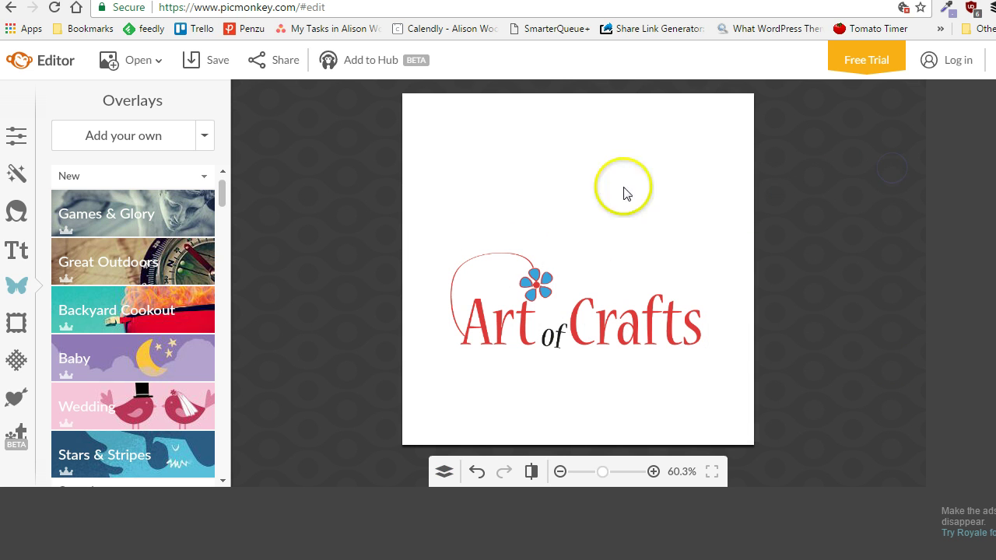
Add a Museum Matte frame with inner thickness 20 and outer thickness 18
{"action": "left_click", "coordinate": [19, 324]}
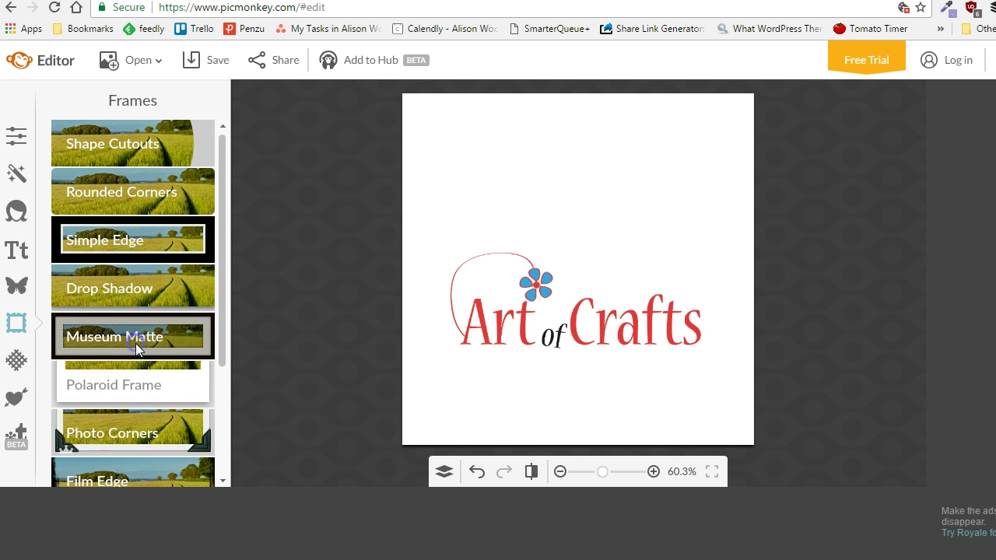
{"action": "left_click", "coordinate": [135, 343]}
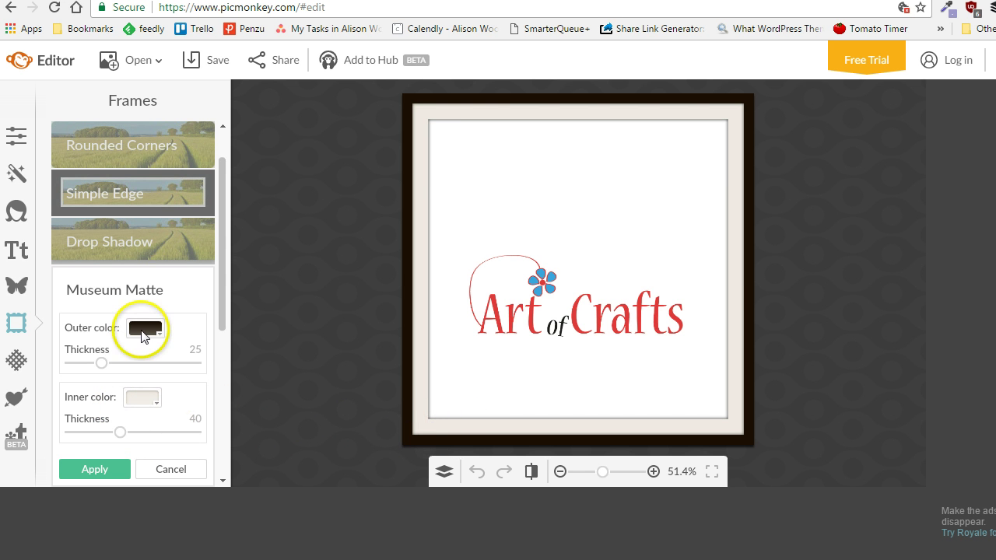
{"action": "left_click", "coordinate": [118, 432]}
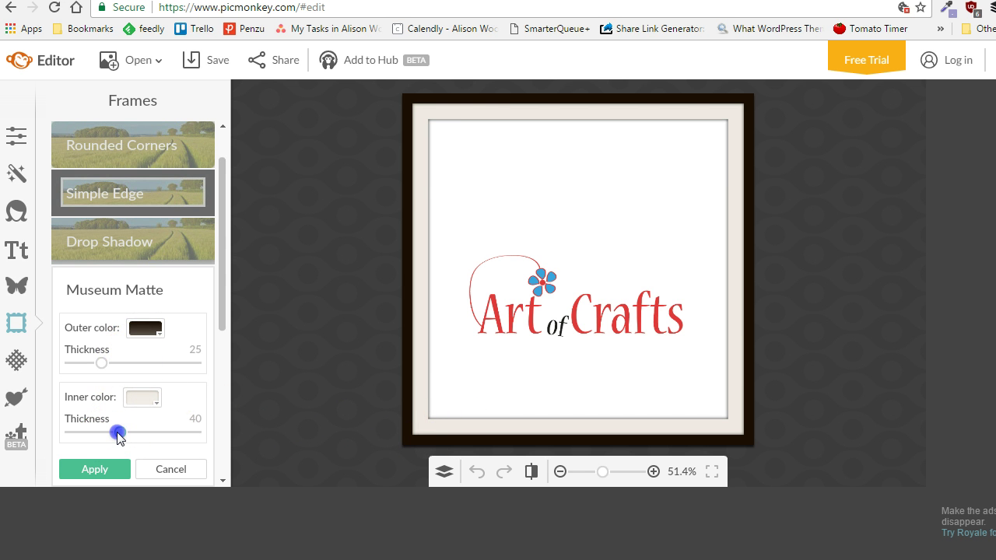
{"action": "left_click_drag", "start_coordinate": [117, 436], "coordinate": [94, 434]}
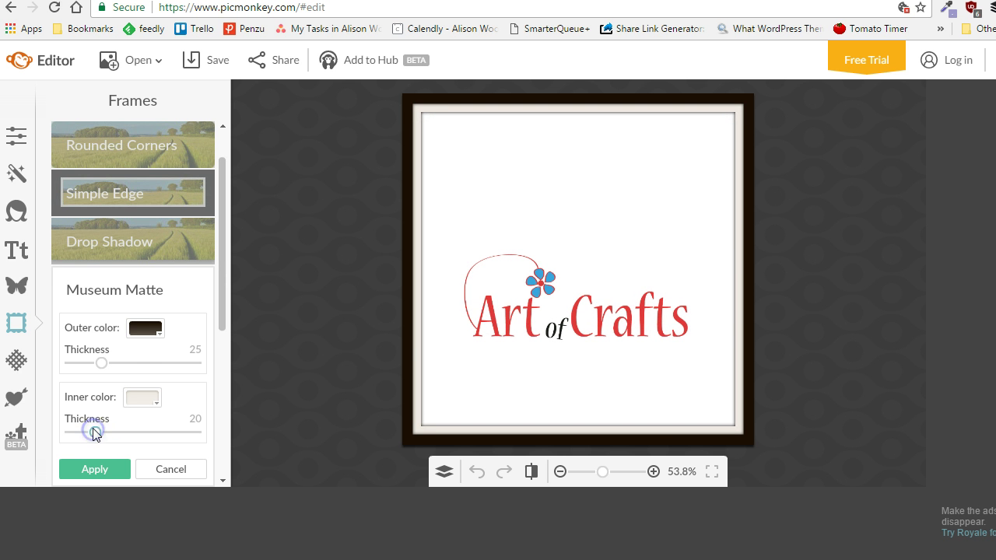
{"action": "left_click_drag", "start_coordinate": [101, 364], "coordinate": [94, 369]}
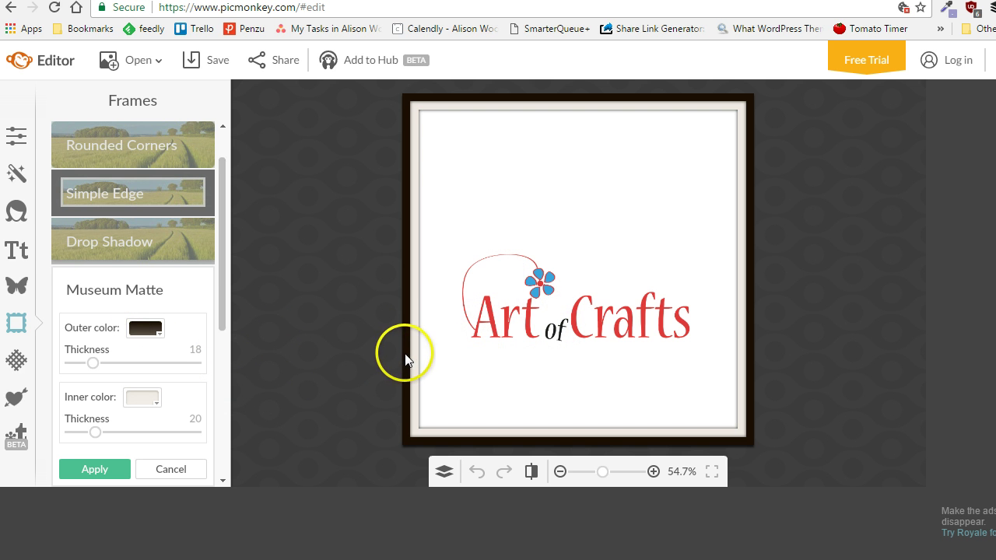
Set the frame's outer colour to the logo flower's blue using the eyedropper
{"action": "left_click", "coordinate": [146, 330]}
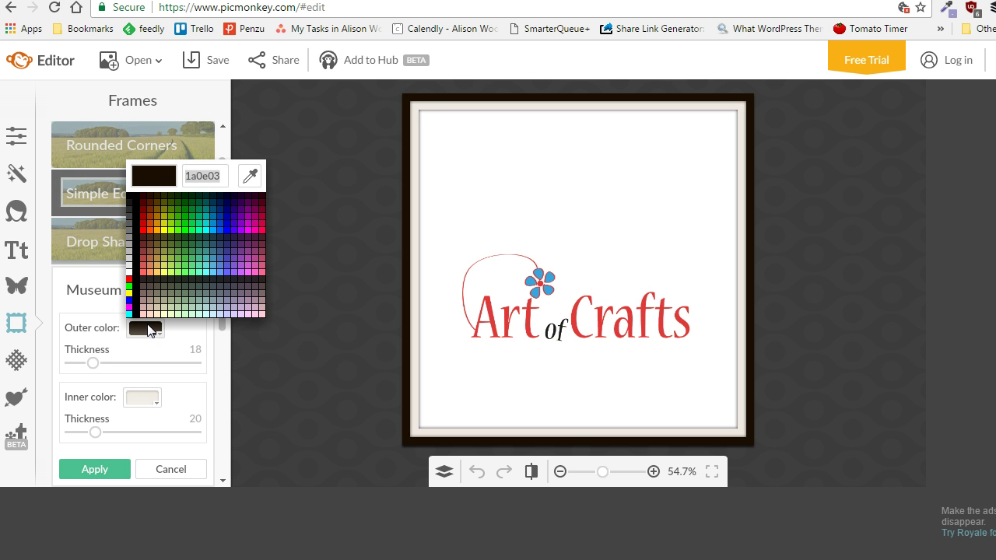
{"action": "left_click", "coordinate": [204, 196]}
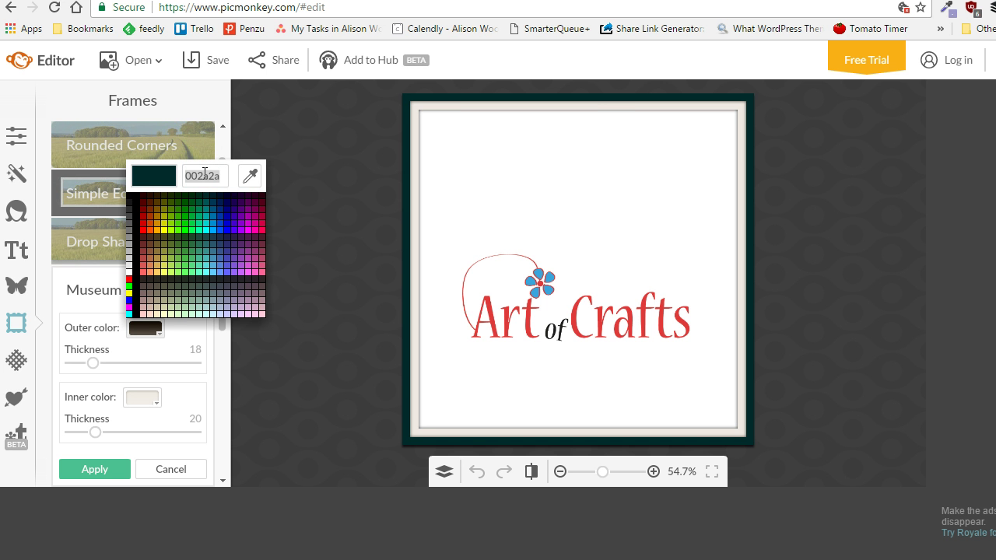
{"action": "left_click", "coordinate": [250, 178]}
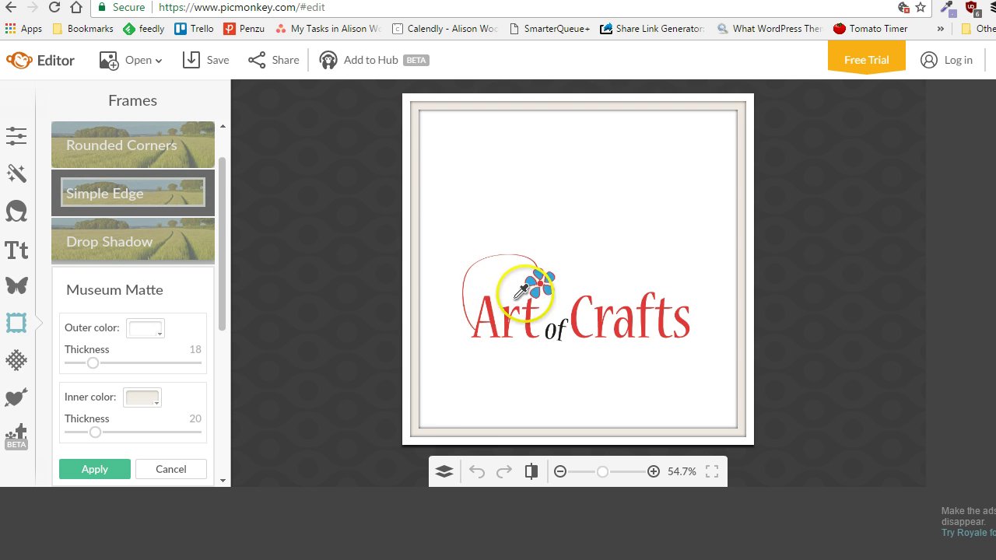
{"action": "left_click", "coordinate": [541, 285]}
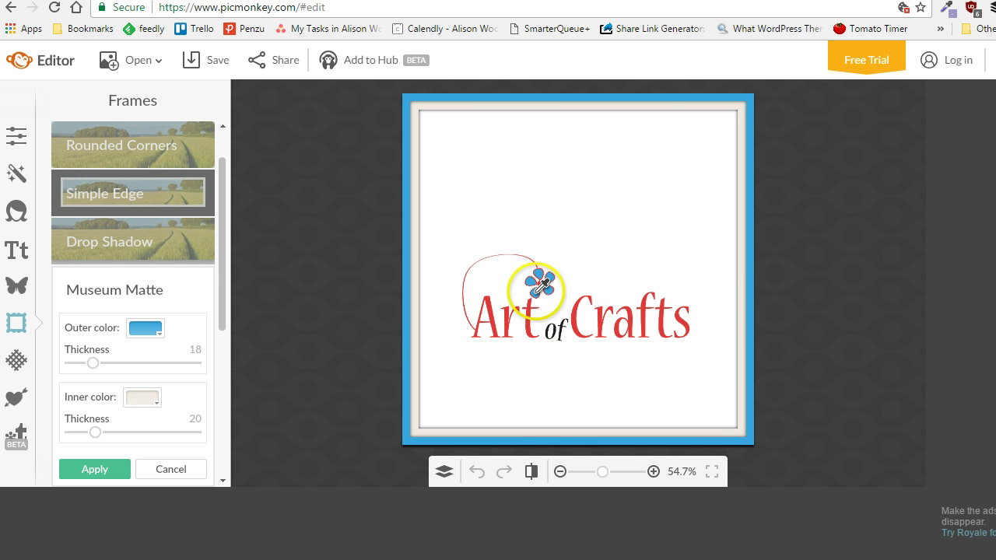
{"action": "left_click", "coordinate": [540, 284]}
{"action": "left_click", "coordinate": [542, 285]}
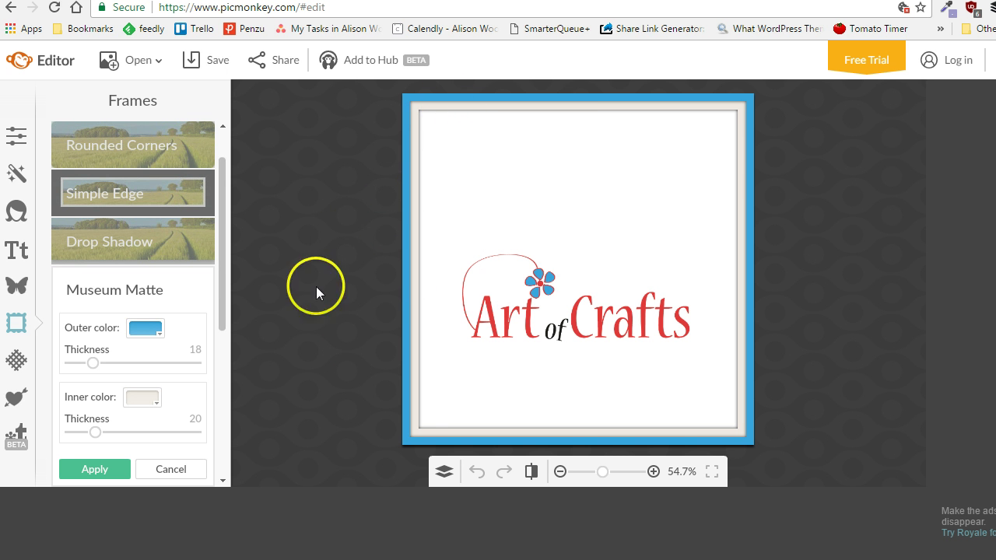
Apply the Museum Matte frame and resize the logo into its bottom-left corner
{"action": "left_click", "coordinate": [89, 469]}
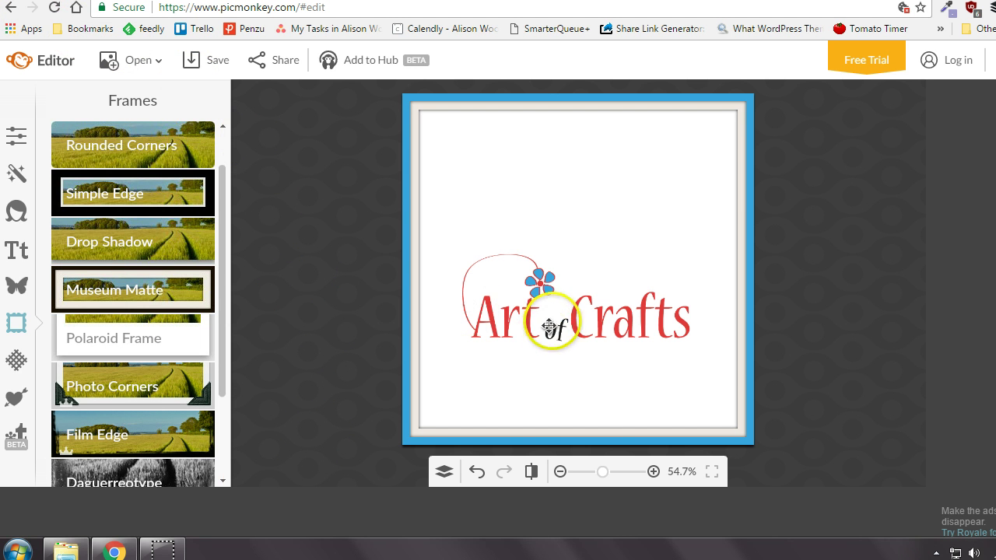
{"action": "left_click_drag", "start_coordinate": [549, 327], "coordinate": [522, 399]}
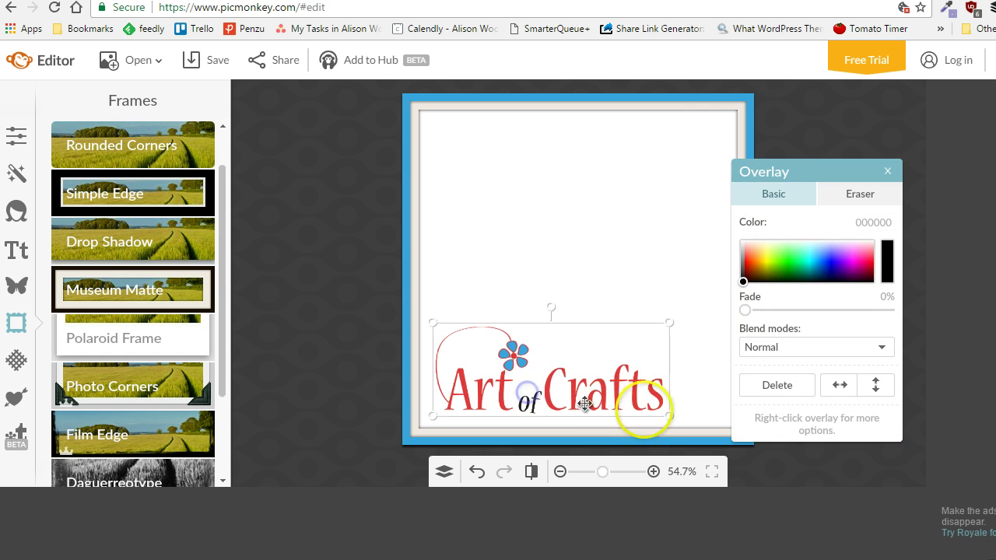
{"action": "left_click_drag", "start_coordinate": [667, 412], "coordinate": [569, 361]}
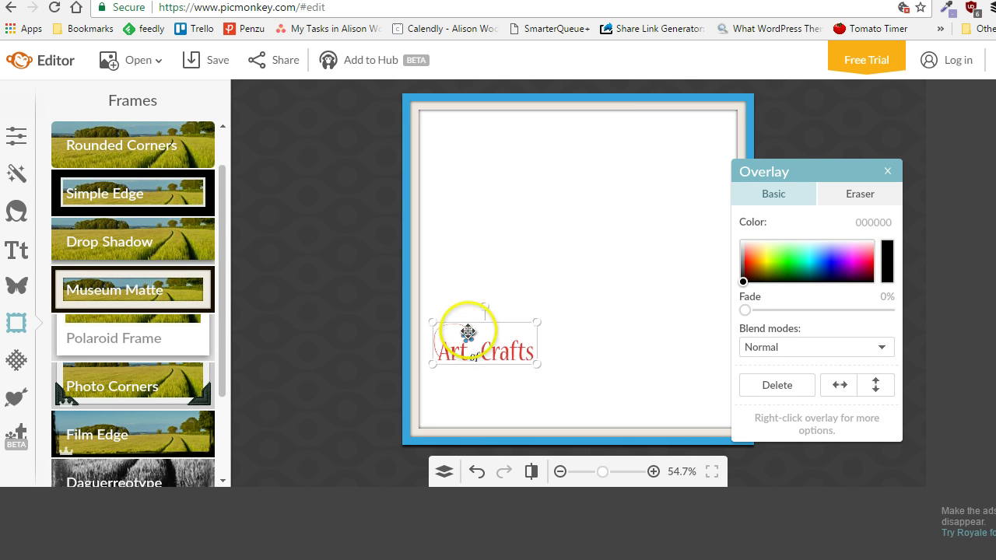
{"action": "left_click_drag", "start_coordinate": [468, 332], "coordinate": [461, 389]}
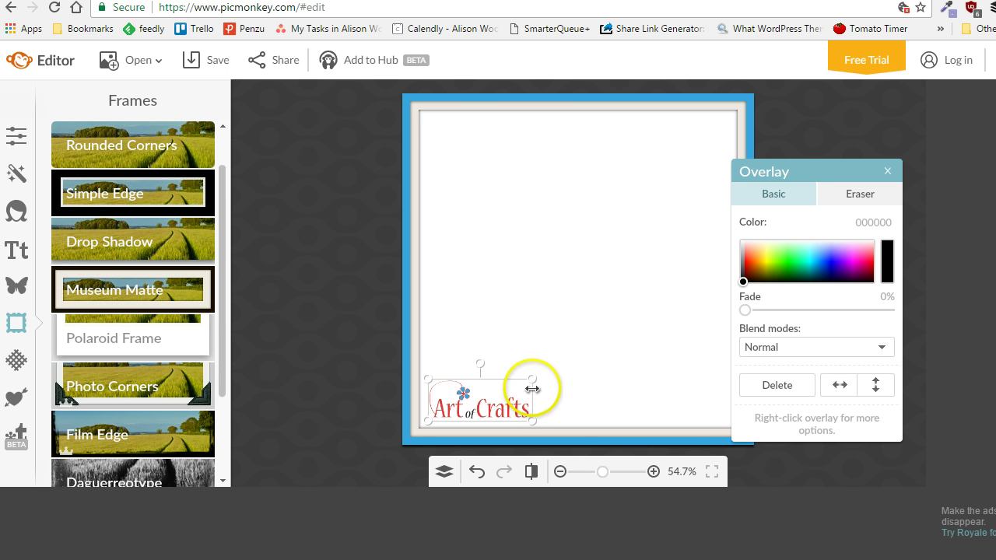
{"action": "left_click_drag", "start_coordinate": [531, 376], "coordinate": [603, 354]}
{"action": "left_click_drag", "start_coordinate": [501, 384], "coordinate": [499, 386]}
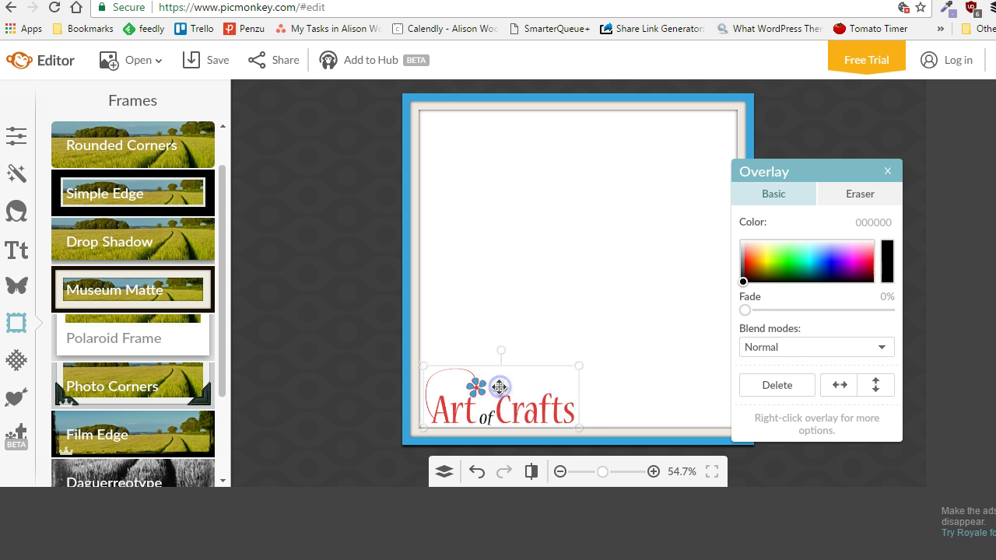
{"action": "left_click", "coordinate": [357, 395]}
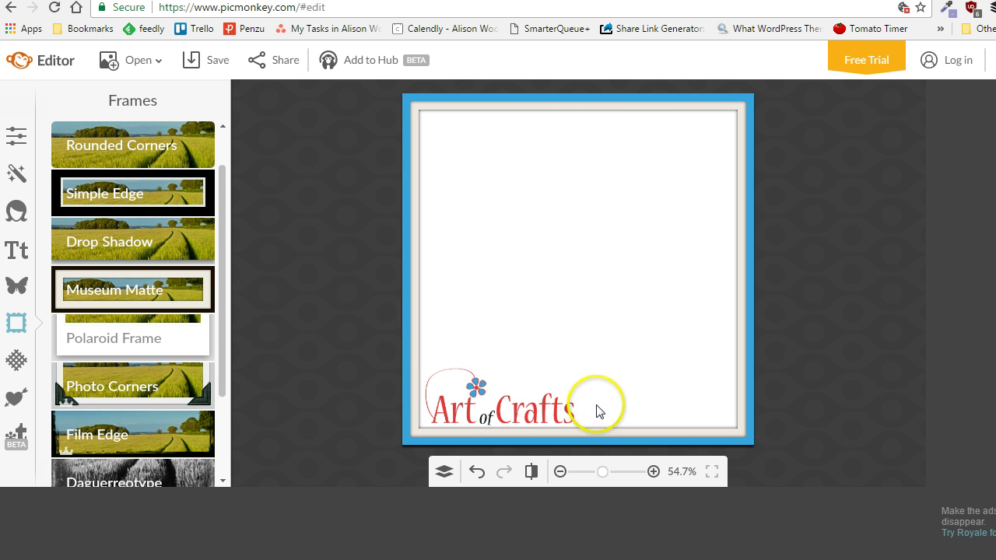
{"action": "left_click", "coordinate": [23, 254]}
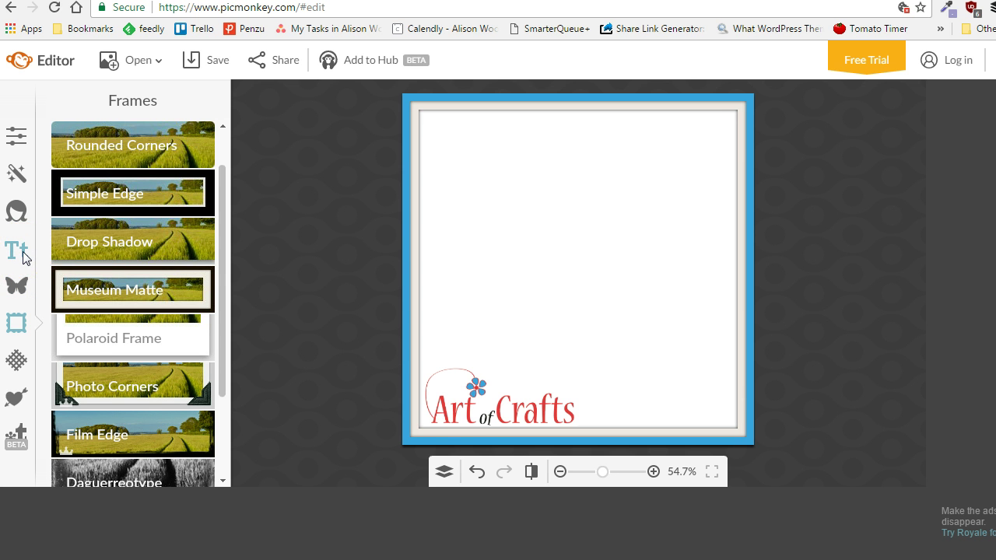
{"action": "left_click", "coordinate": [23, 255]}
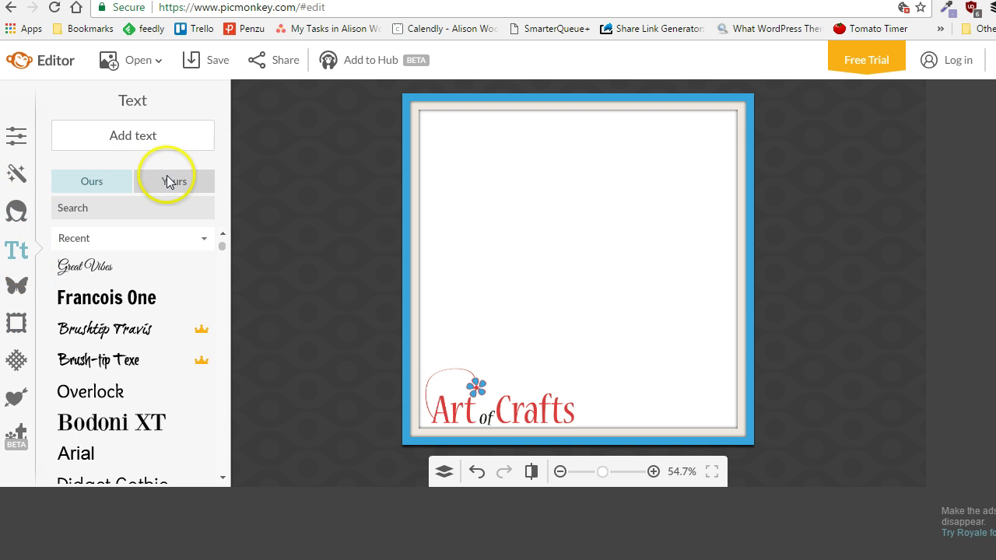
{"action": "left_click", "coordinate": [134, 137]}
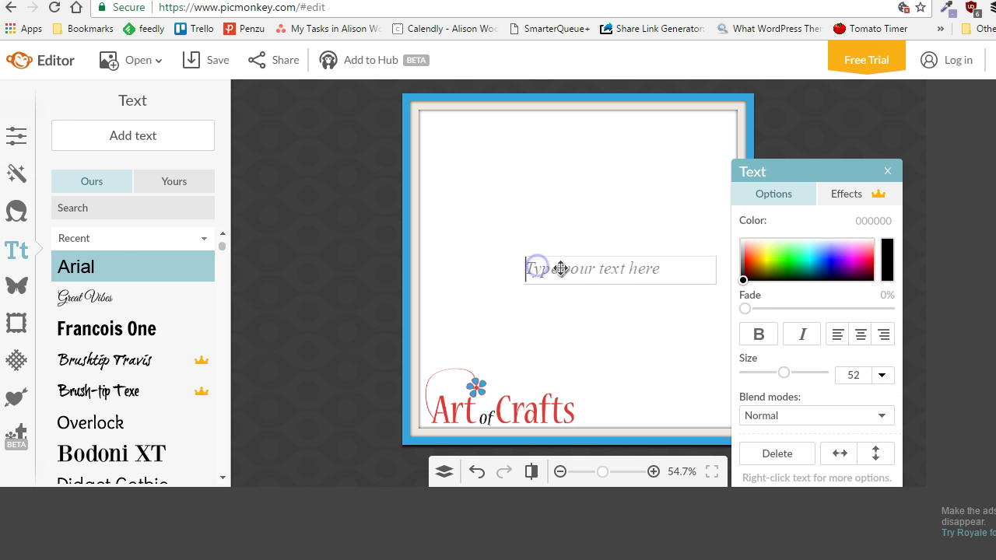
{"action": "left_click", "coordinate": [593, 300]}
{"action": "type", "text": "www."}
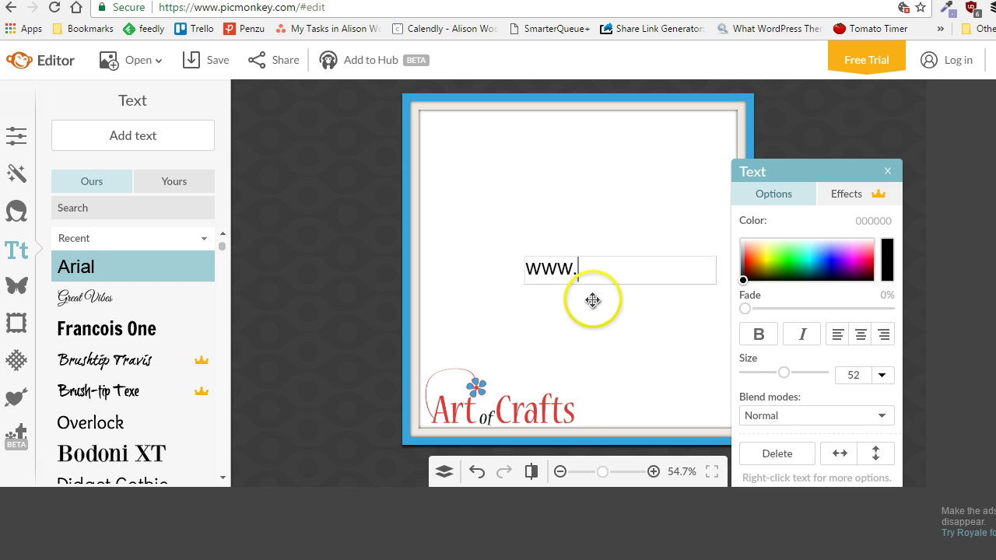
{"action": "type", "text": "art-of-crafts"}
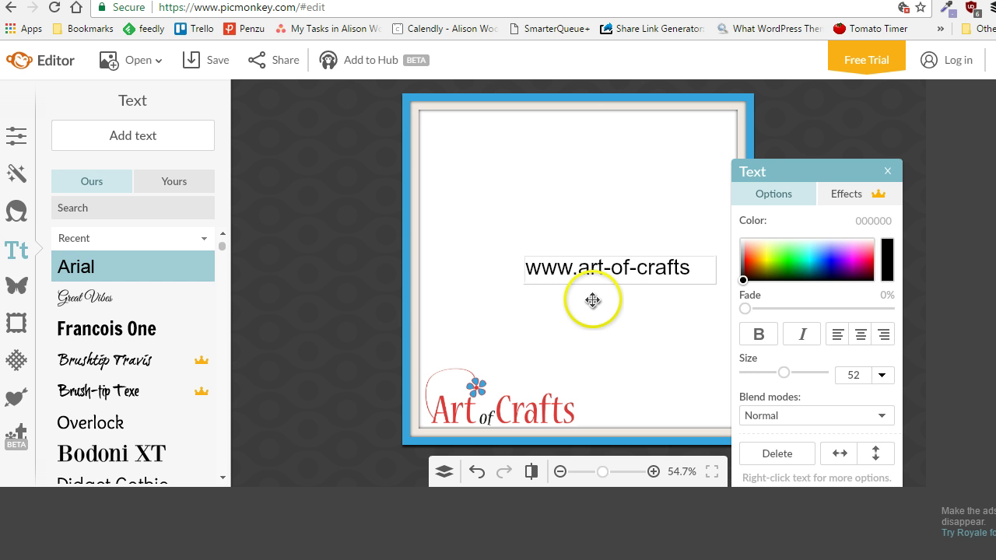
{"action": "type", "text": ".net"}
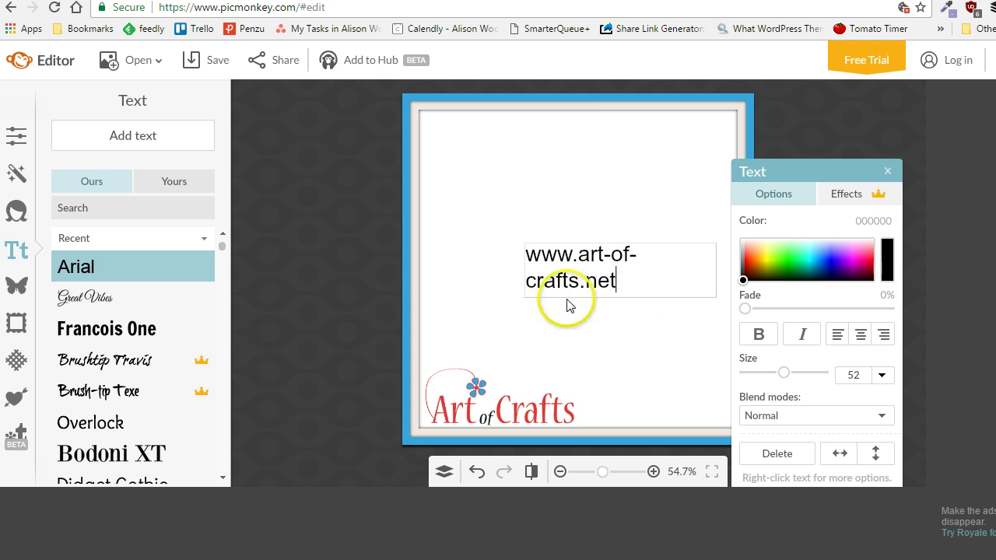
{"action": "left_click", "coordinate": [713, 278]}
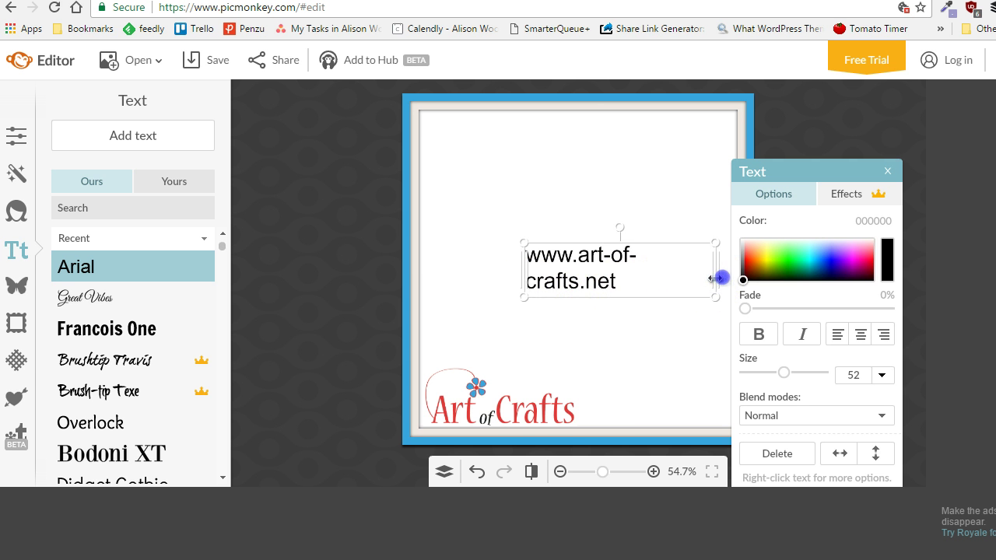
Size the URL onto one line along the bottom and move the logo just above it
{"action": "left_click_drag", "start_coordinate": [715, 278], "coordinate": [732, 272]}
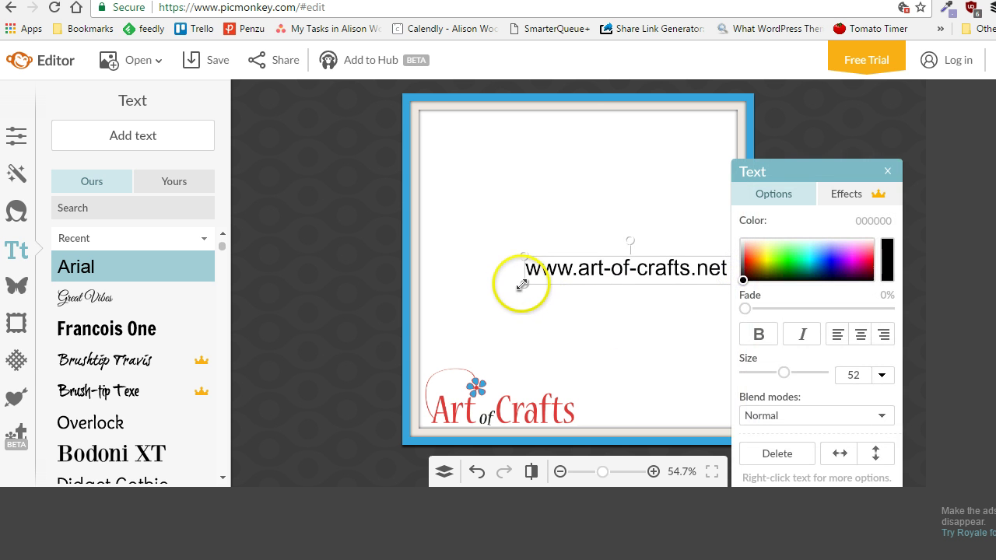
{"action": "left_click_drag", "start_coordinate": [521, 285], "coordinate": [563, 293]}
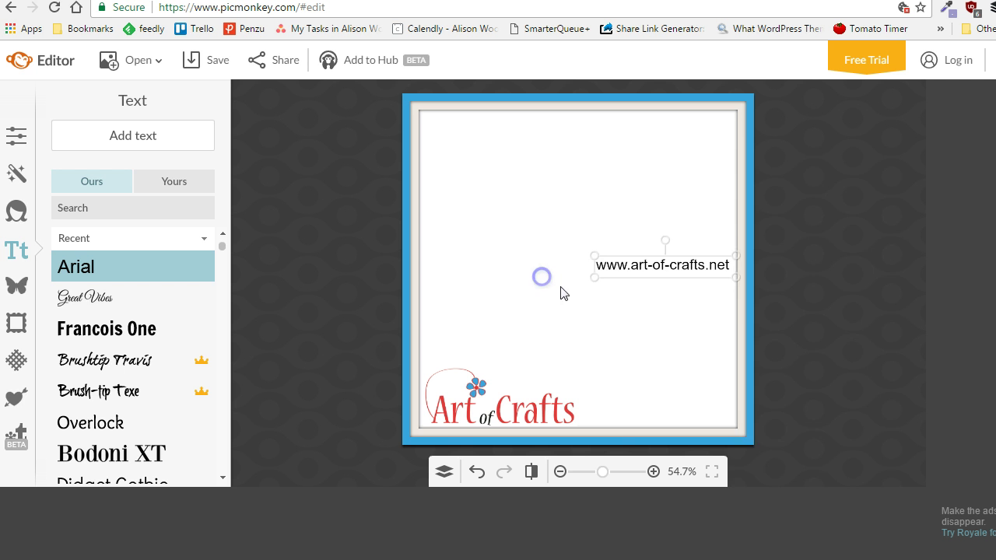
{"action": "left_click_drag", "start_coordinate": [631, 267], "coordinate": [519, 282]}
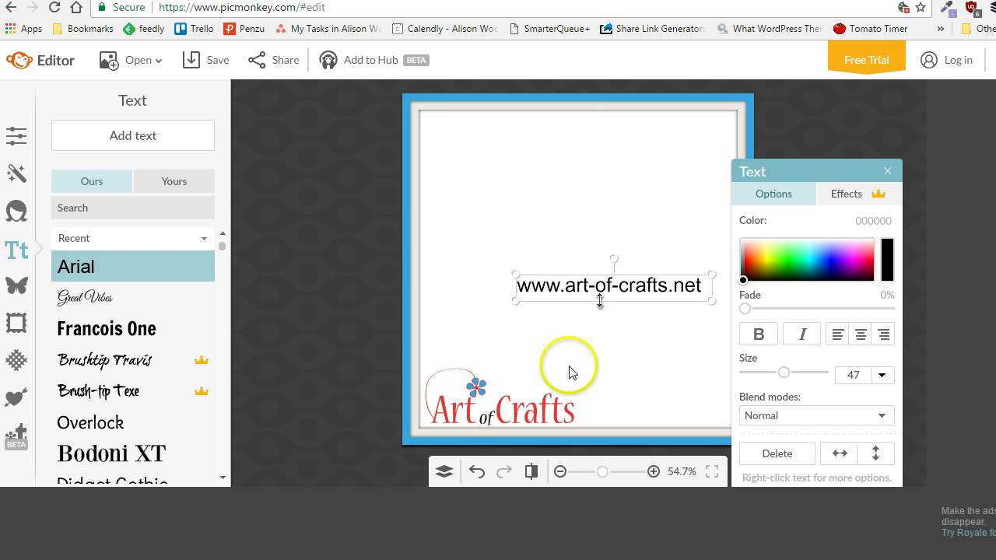
{"action": "left_click_drag", "start_coordinate": [585, 288], "coordinate": [586, 375]}
{"action": "left_click_drag", "start_coordinate": [525, 416], "coordinate": [594, 421]}
{"action": "left_click_drag", "start_coordinate": [552, 329], "coordinate": [582, 392]}
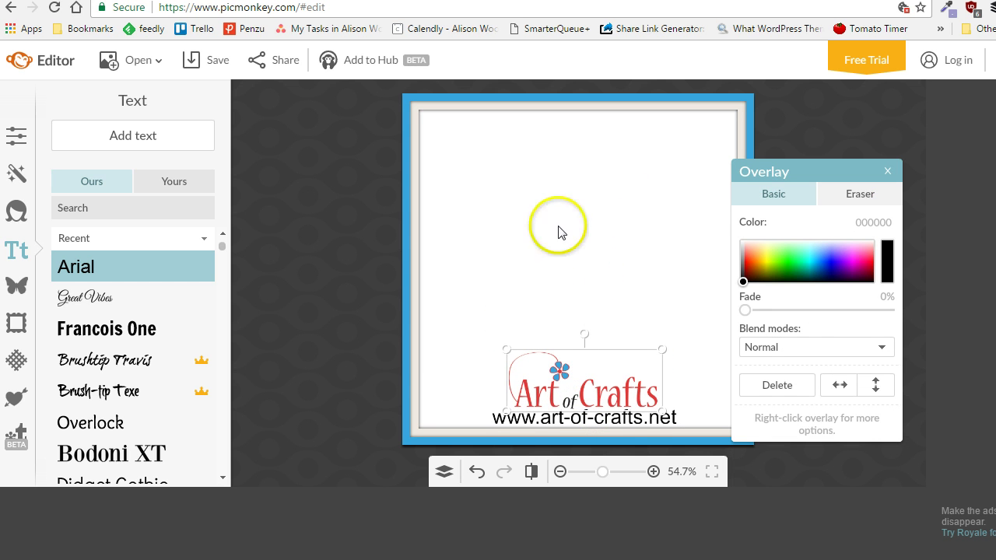
Nudge the logo slightly right and down to centre it over the web address
{"action": "left_click", "coordinate": [371, 369]}
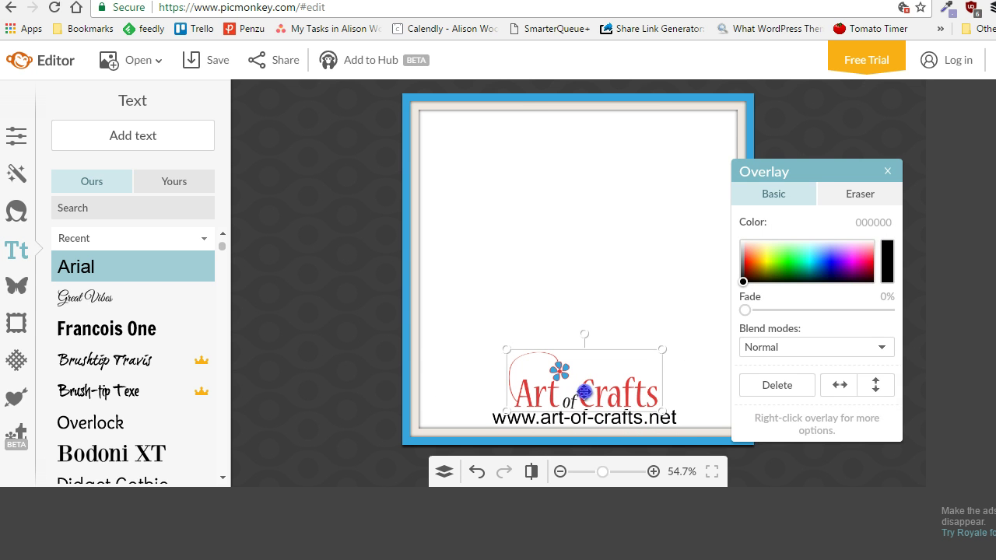
{"action": "left_click_drag", "start_coordinate": [583, 391], "coordinate": [585, 392]}
{"action": "left_click", "coordinate": [392, 408]}
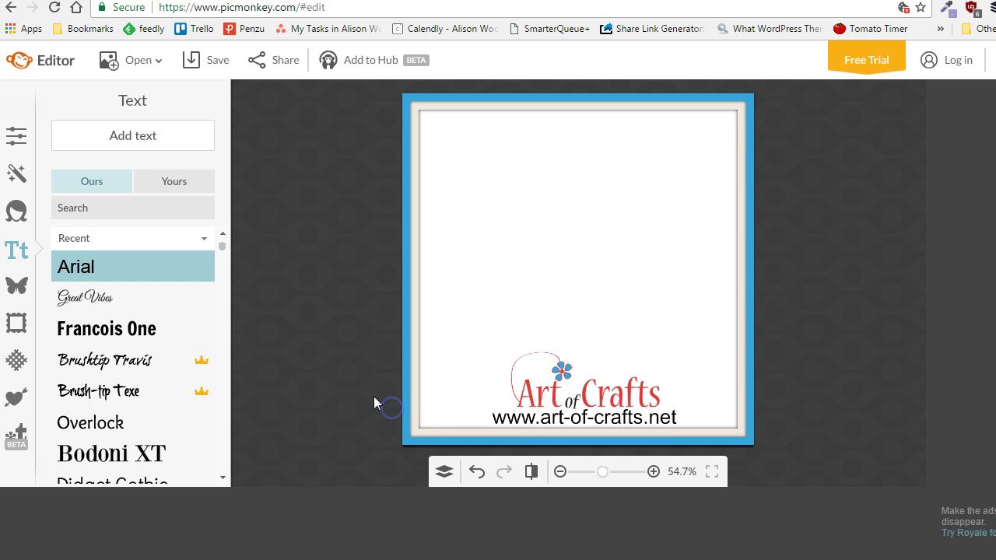
{"action": "left_click", "coordinate": [529, 418]}
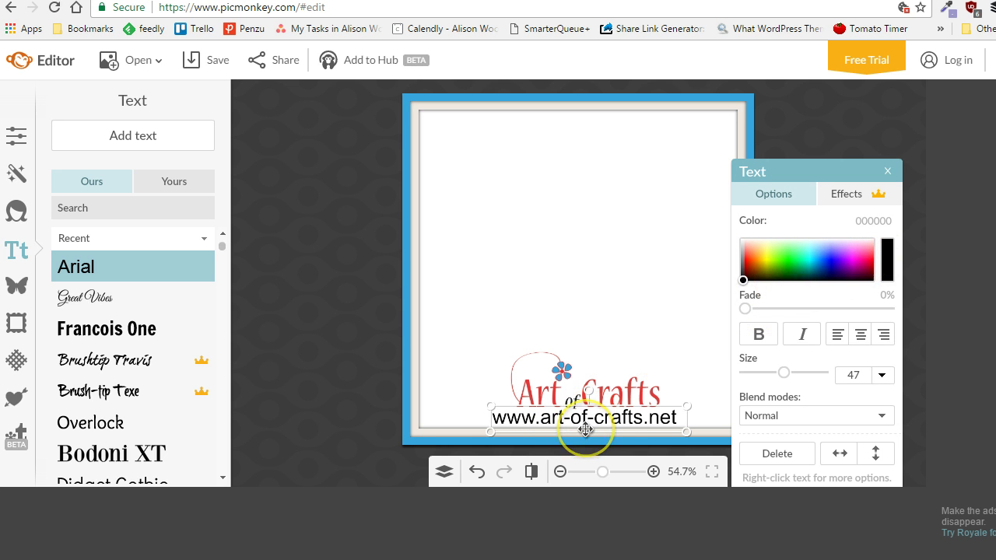
Colour the web address with the logo flower's blue (39a3da) via the eyedropper
{"action": "left_click", "coordinate": [562, 371]}
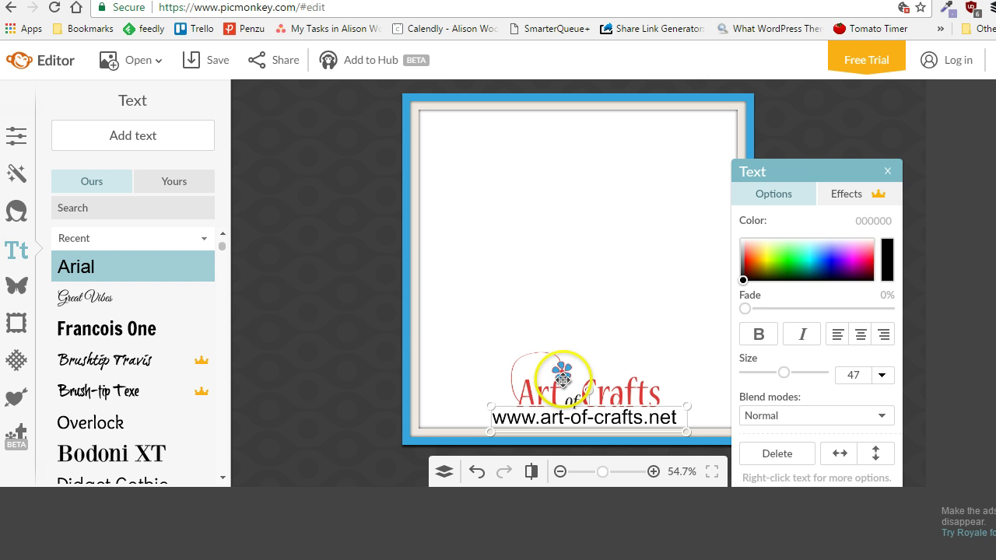
{"action": "left_click", "coordinate": [552, 432]}
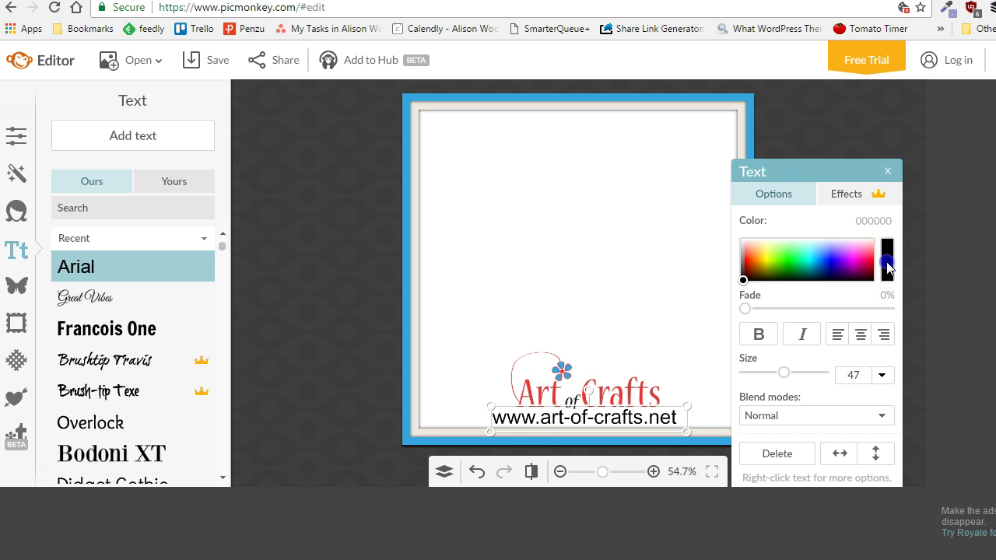
{"action": "left_click_drag", "start_coordinate": [891, 257], "coordinate": [636, 380]}
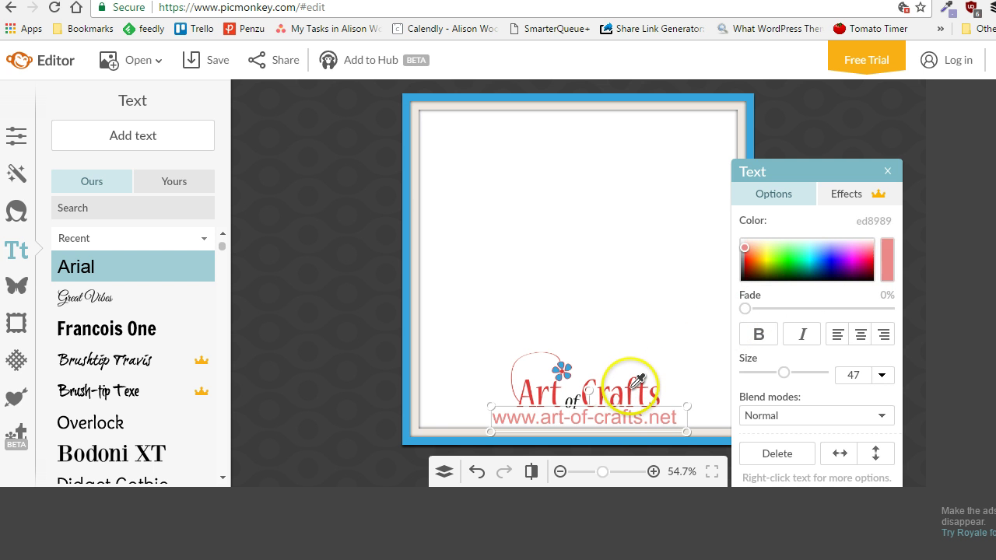
{"action": "left_click", "coordinate": [565, 364]}
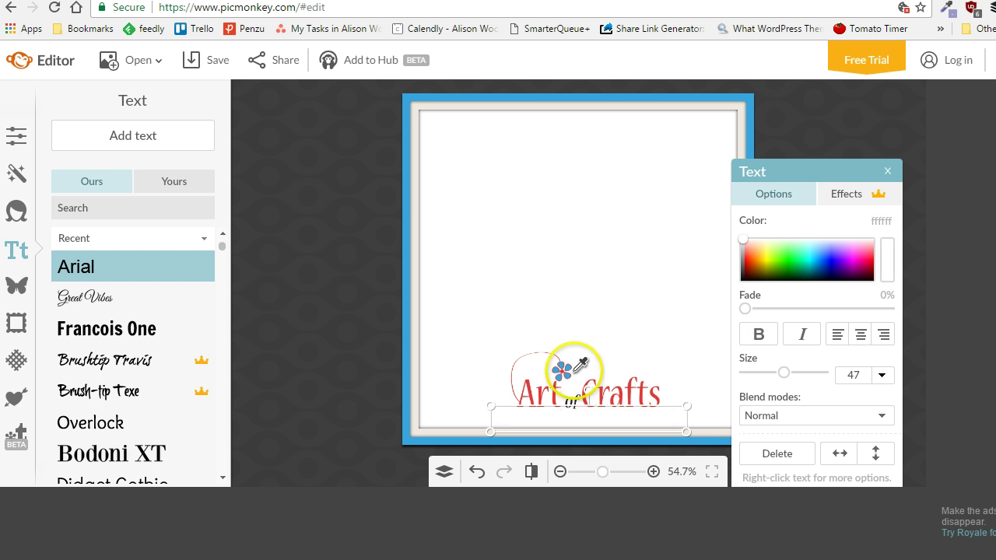
{"action": "left_click_drag", "start_coordinate": [569, 367], "coordinate": [572, 365]}
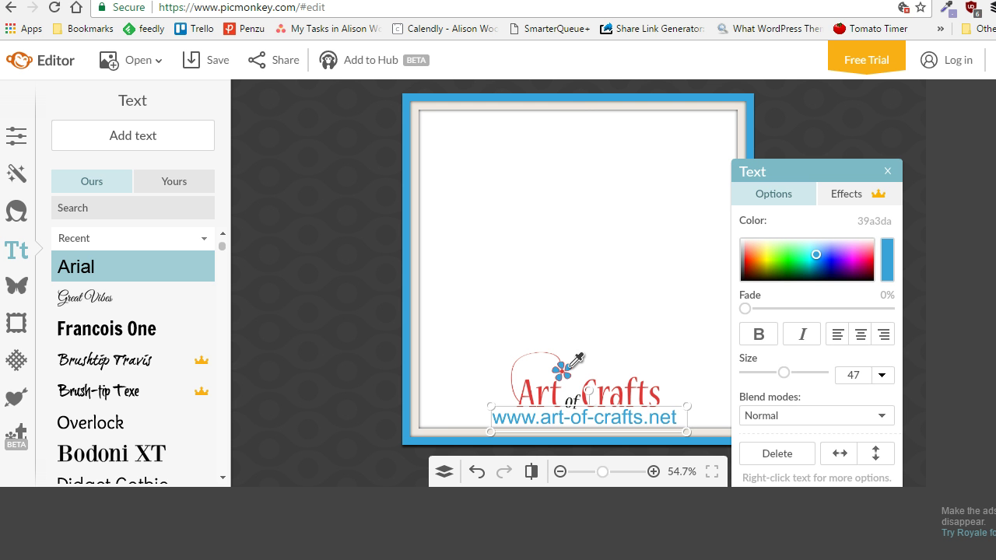
Nudge the web address and logo slightly so the text is centred beneath the logo
{"action": "left_click", "coordinate": [411, 424]}
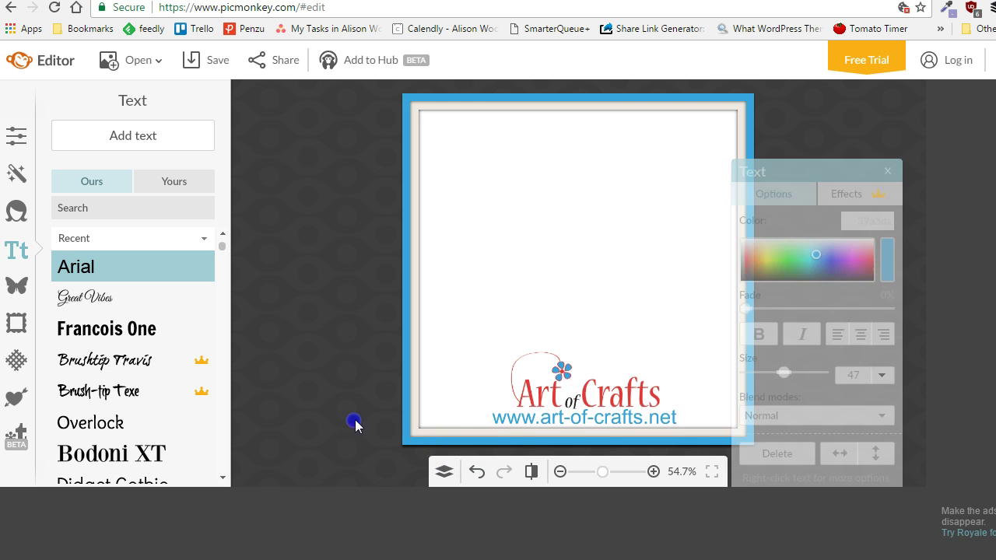
{"action": "left_click", "coordinate": [554, 420]}
{"action": "left_click_drag", "start_coordinate": [570, 418], "coordinate": [571, 416]}
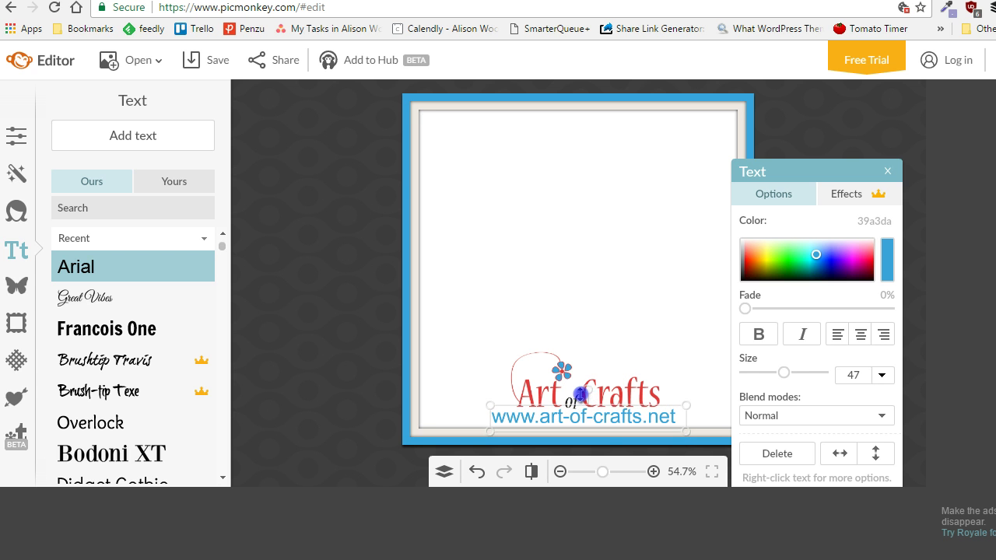
{"action": "left_click", "coordinate": [579, 394]}
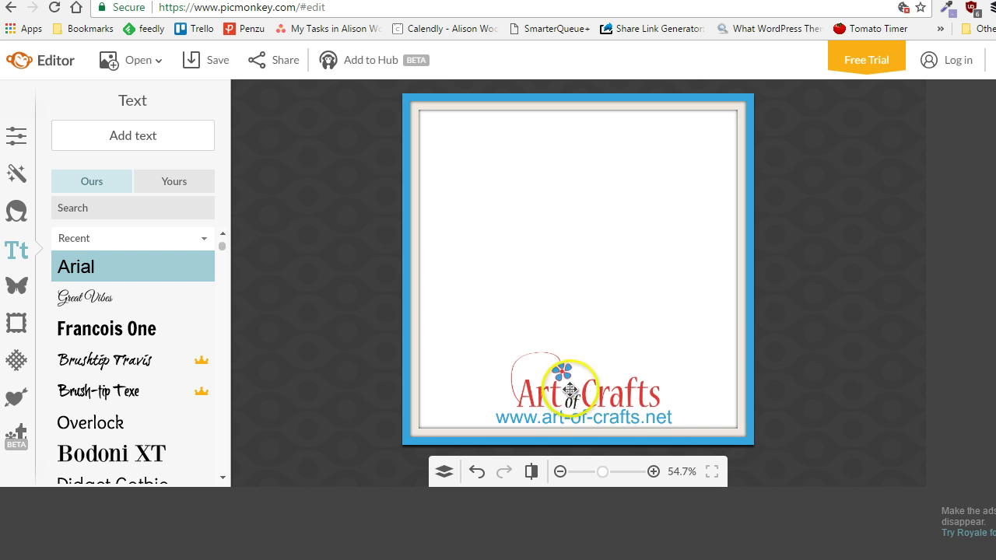
{"action": "left_click_drag", "start_coordinate": [571, 390], "coordinate": [558, 389]}
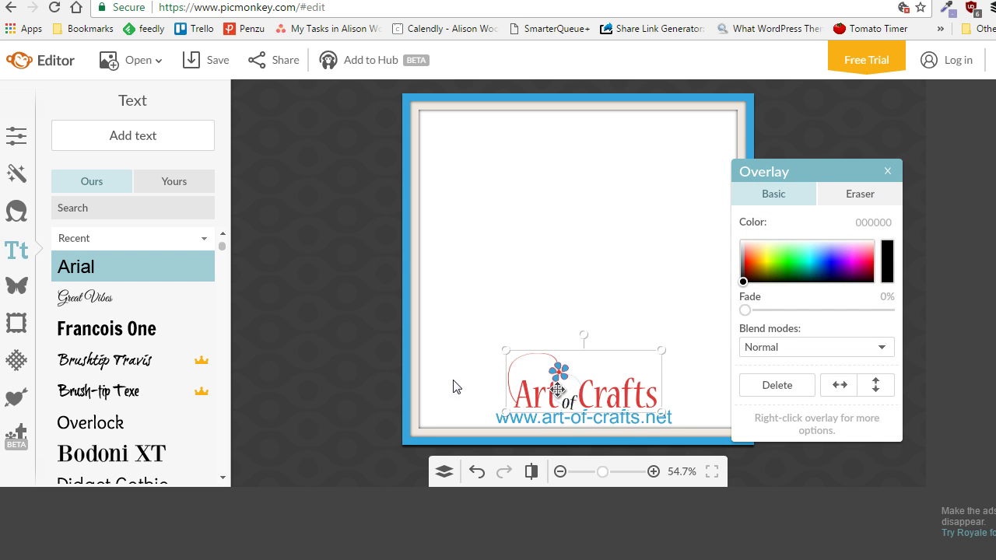
{"action": "left_click", "coordinate": [343, 363]}
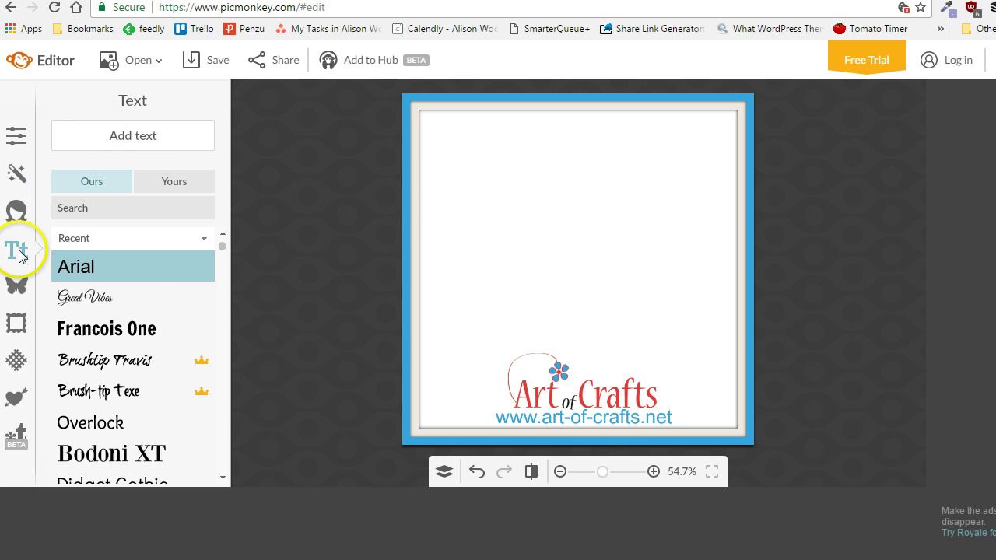
Add a text box reading 'Client Testimonial' mid-canvas and select its text
{"action": "left_click", "coordinate": [134, 138]}
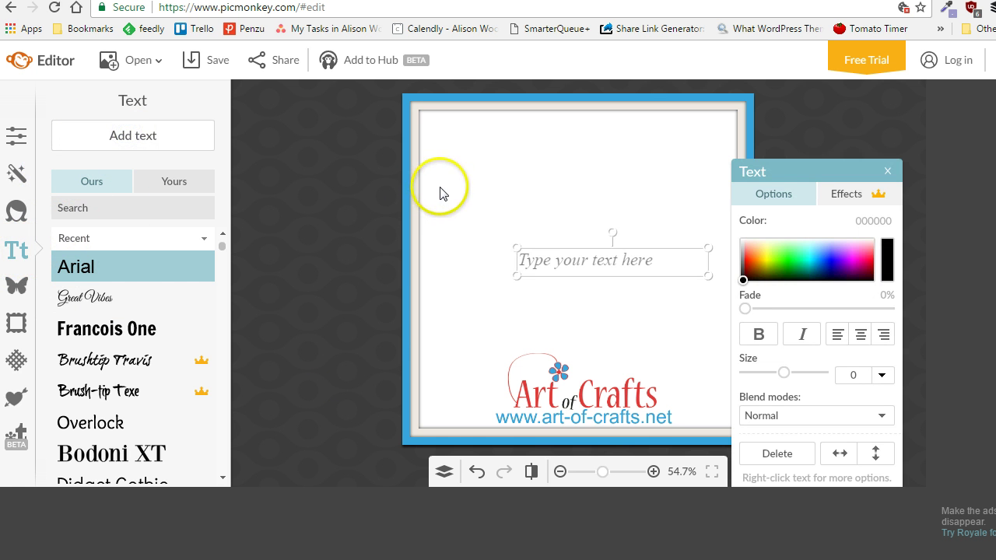
{"action": "left_click", "coordinate": [529, 259]}
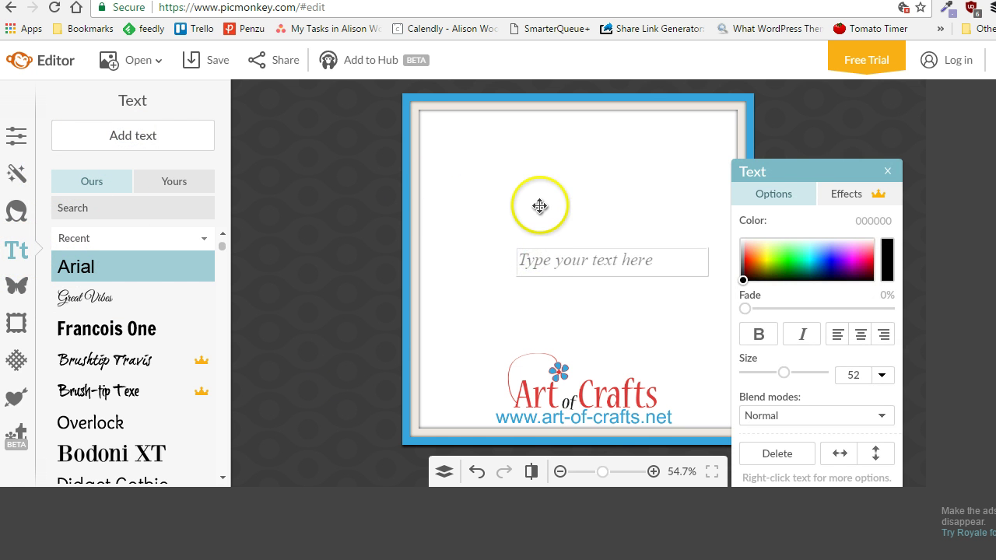
{"action": "type", "text": "Client Test"}
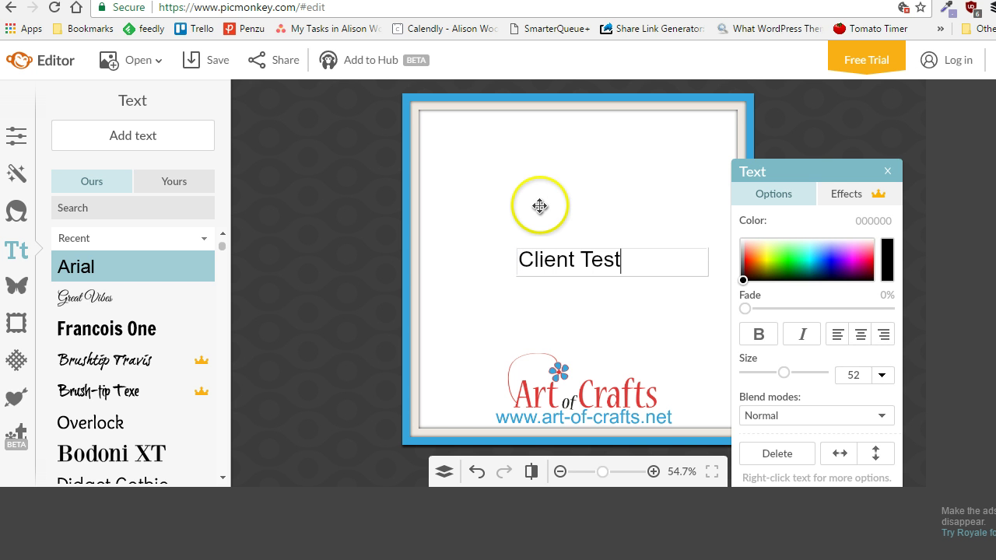
{"action": "type", "text": "imonial"}
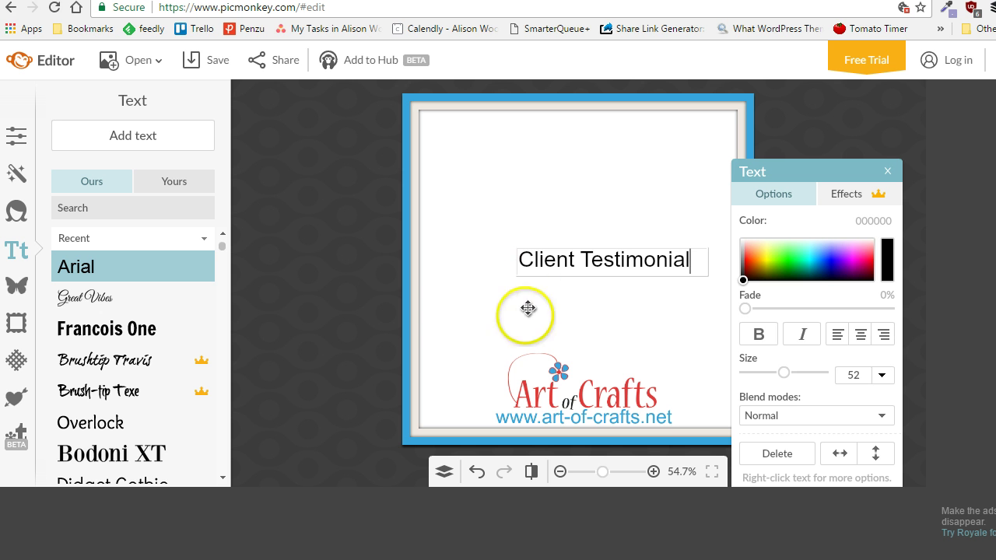
{"action": "double_click", "coordinate": [611, 267]}
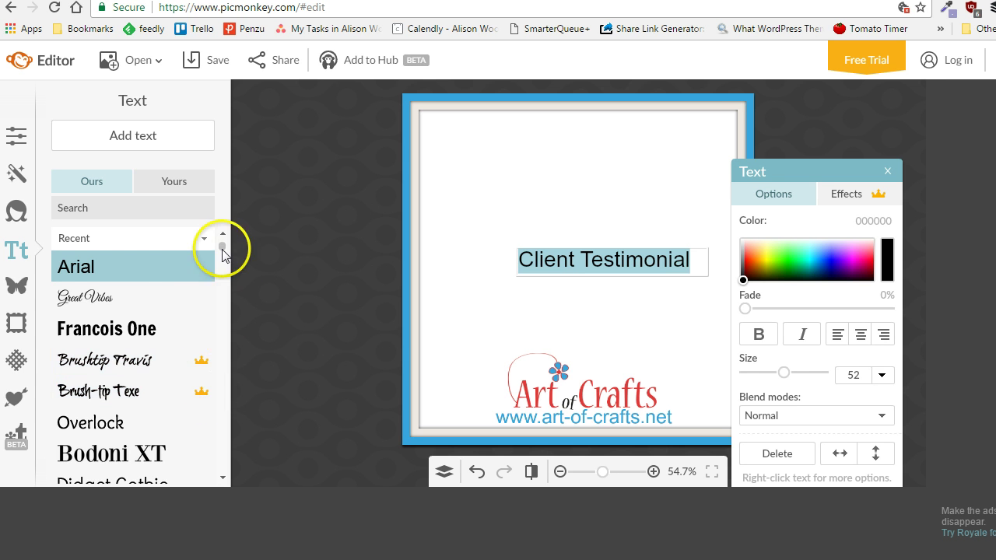
Apply the Great Vibes font to the Client Testimonial heading and narrow its box to fit
{"action": "mouse_move", "coordinate": [222, 246]}
{"action": "left_mouse_down"}
{"action": "mouse_move", "coordinate": [226, 265]}
{"action": "mouse_move", "coordinate": [234, 251]}
{"action": "left_mouse_up"}
{"action": "left_click", "coordinate": [107, 295]}
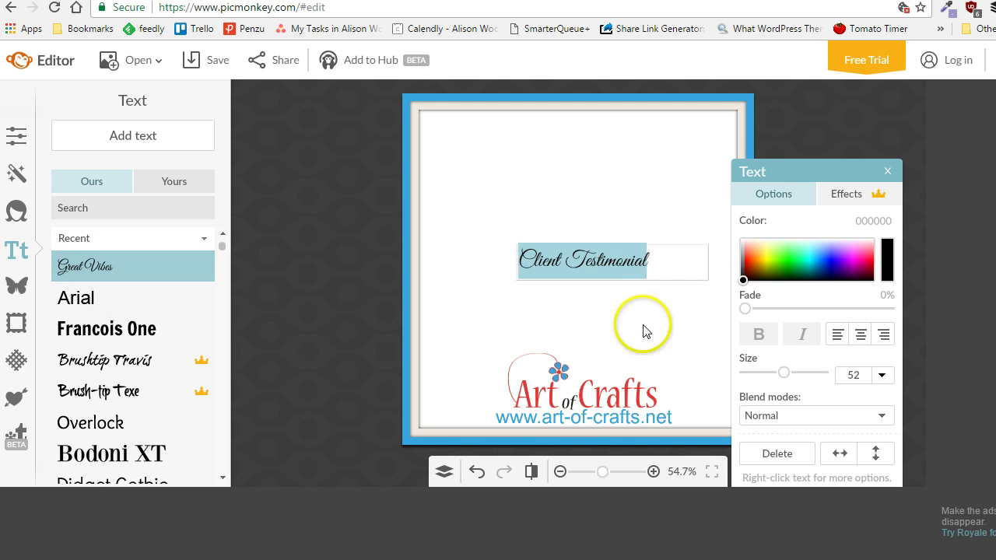
{"action": "left_click", "coordinate": [667, 306]}
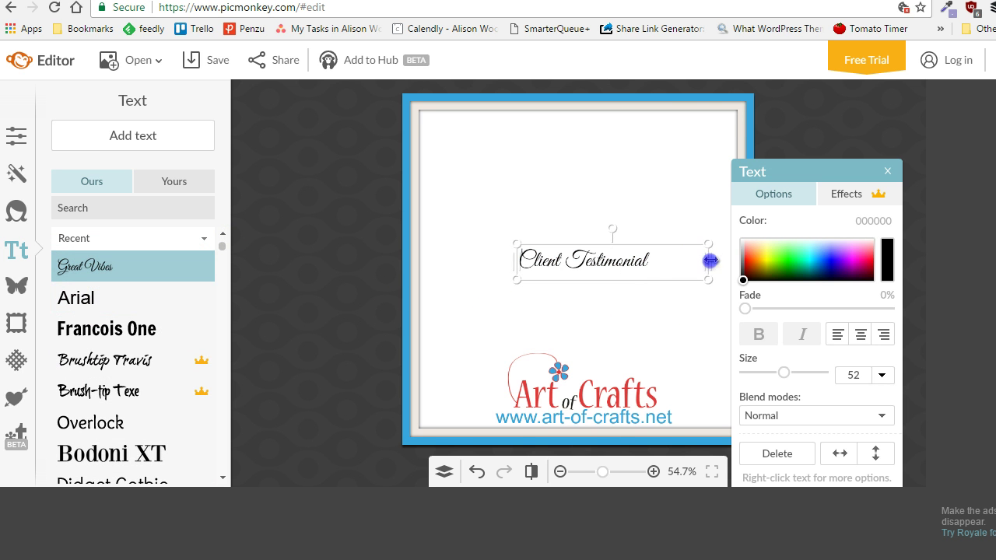
{"action": "left_click_drag", "start_coordinate": [710, 261], "coordinate": [654, 257]}
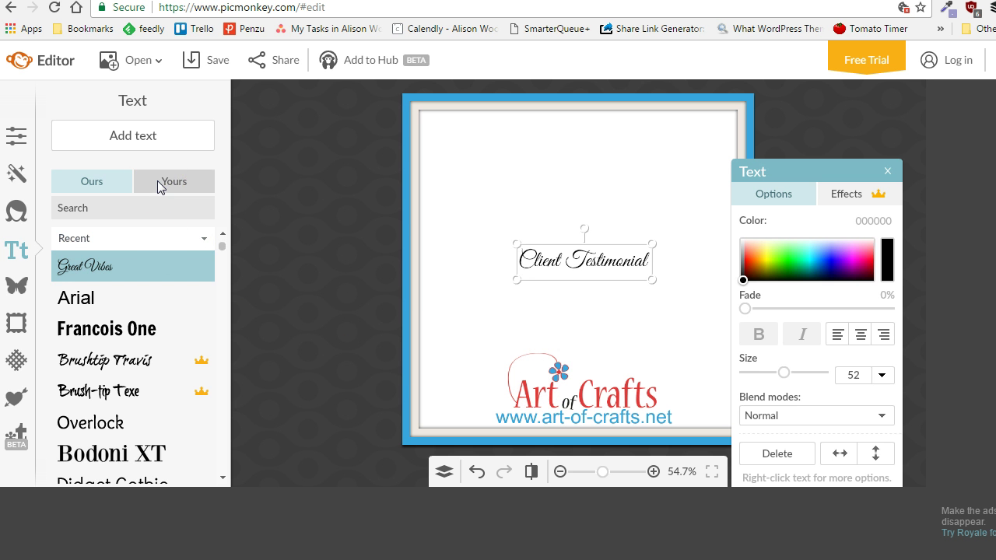
Browse the computer's installed fonts, return to the built-in collection, and reselect the heading text
{"action": "left_click", "coordinate": [88, 179]}
{"action": "left_click", "coordinate": [222, 246]}
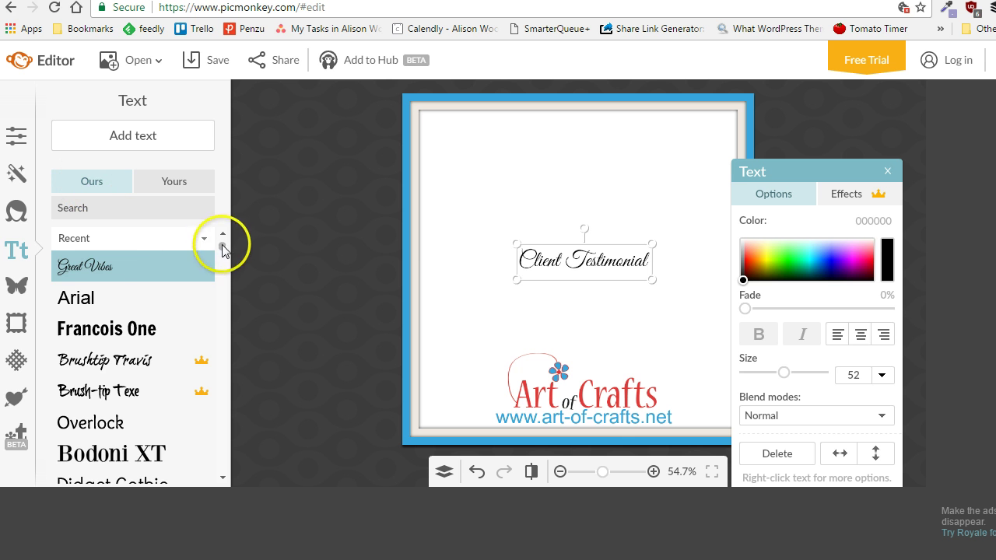
{"action": "mouse_move", "coordinate": [223, 247]}
{"action": "left_mouse_down"}
{"action": "mouse_move", "coordinate": [225, 271]}
{"action": "mouse_move", "coordinate": [231, 237]}
{"action": "left_mouse_up"}
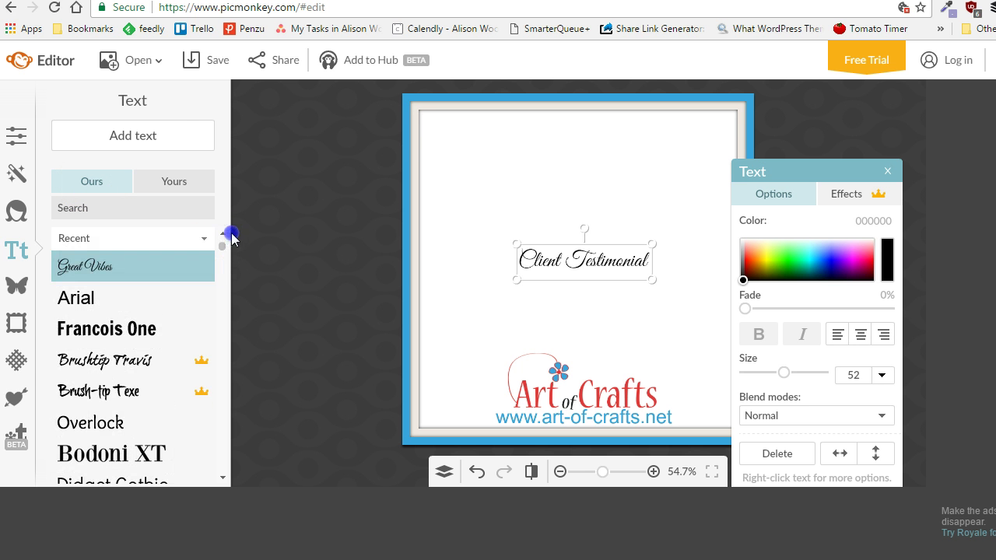
{"action": "left_click", "coordinate": [178, 187]}
{"action": "left_click", "coordinate": [178, 187]}
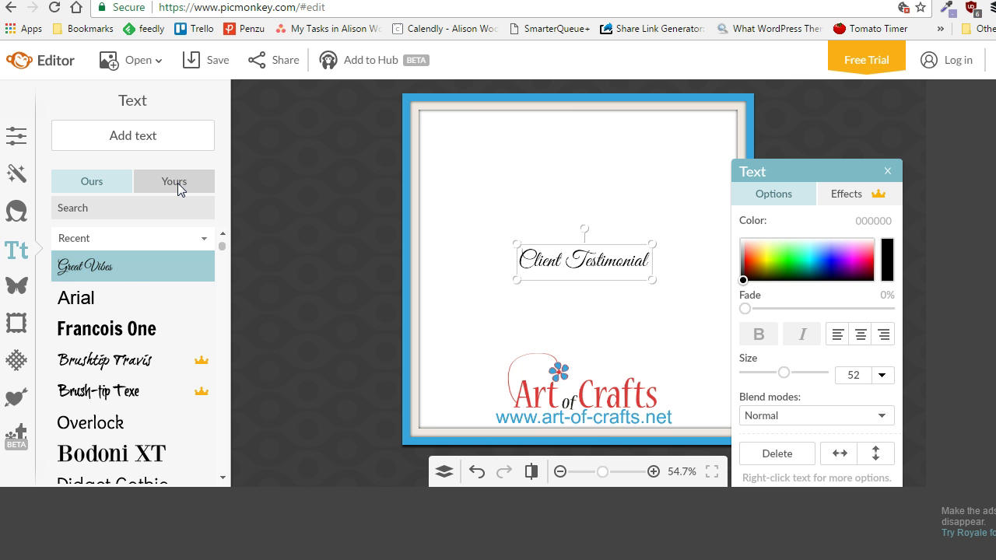
{"action": "left_click", "coordinate": [221, 249]}
{"action": "left_click_drag", "start_coordinate": [221, 249], "coordinate": [234, 290]}
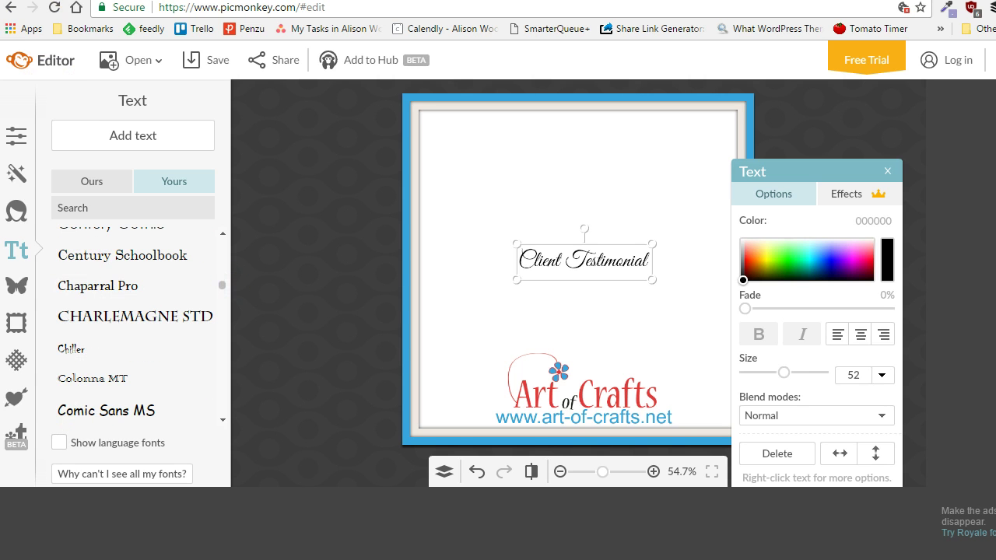
{"action": "left_click", "coordinate": [87, 181]}
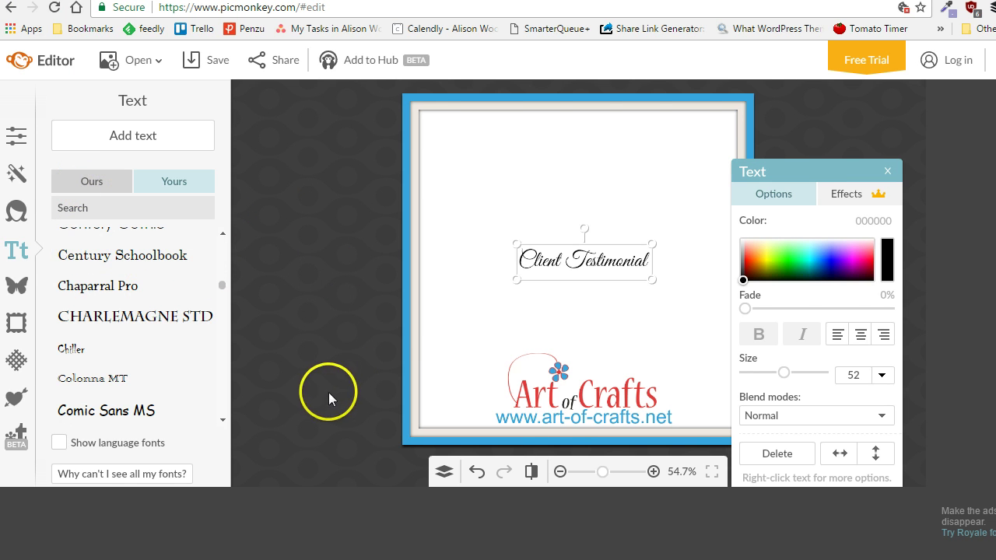
{"action": "double_click", "coordinate": [527, 273]}
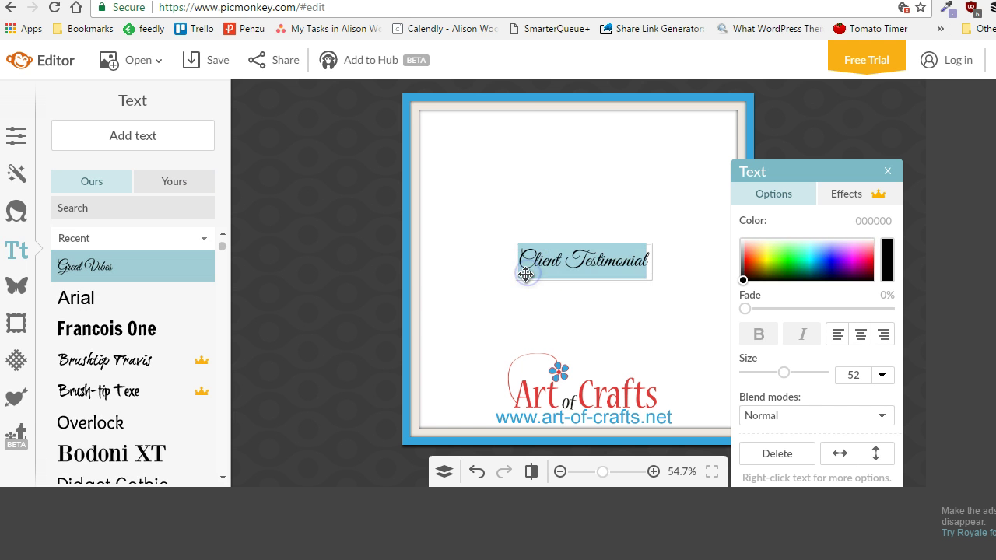
Enlarge the Client Testimonial heading to size 106 and move it to the top of the card
{"action": "left_click", "coordinate": [518, 272]}
{"action": "left_click", "coordinate": [514, 282]}
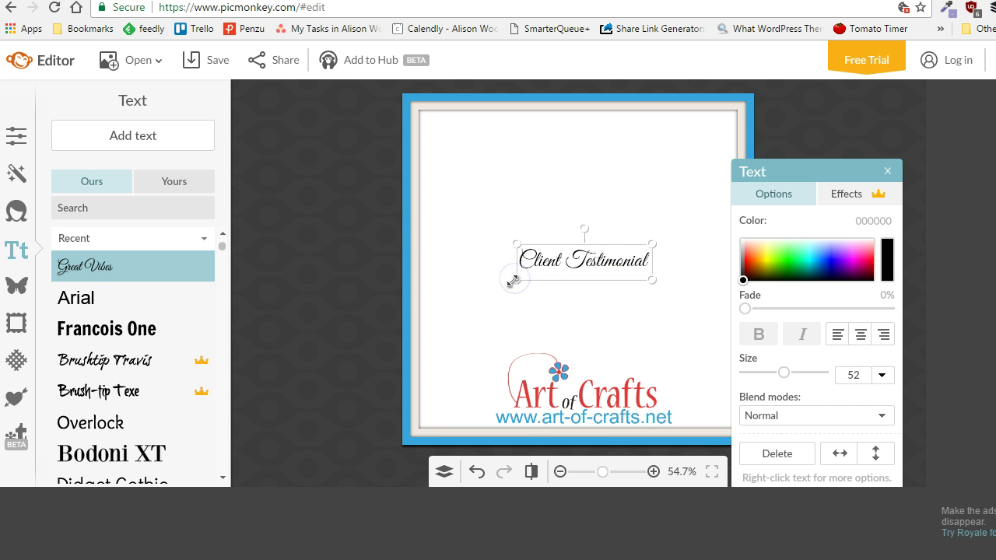
{"action": "left_click_drag", "start_coordinate": [514, 282], "coordinate": [376, 313]}
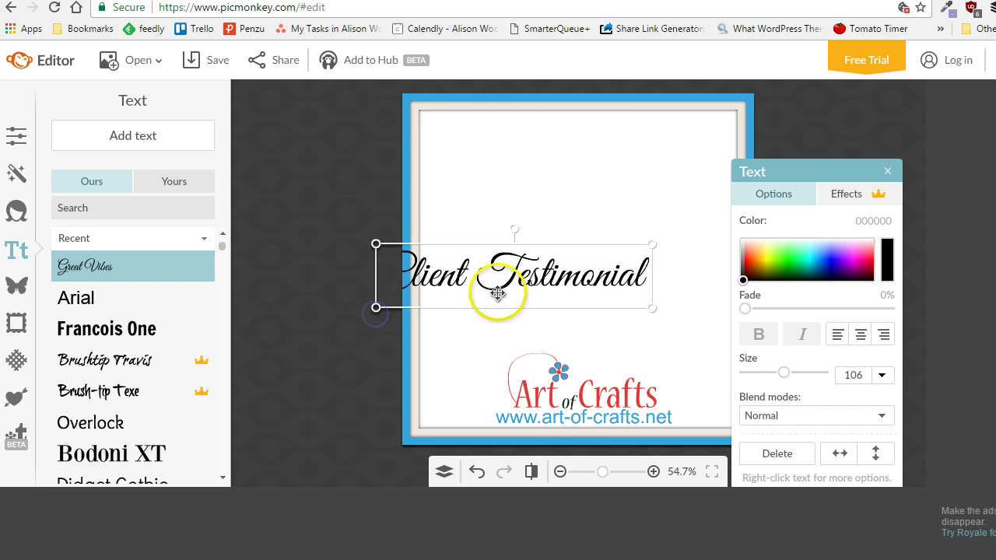
{"action": "left_click_drag", "start_coordinate": [489, 296], "coordinate": [564, 154]}
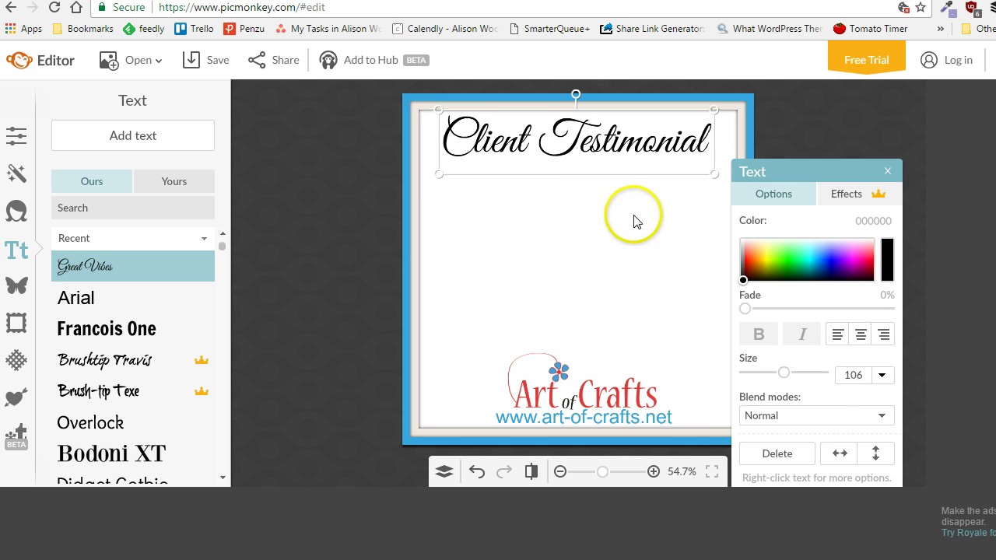
{"action": "left_click", "coordinate": [887, 259]}
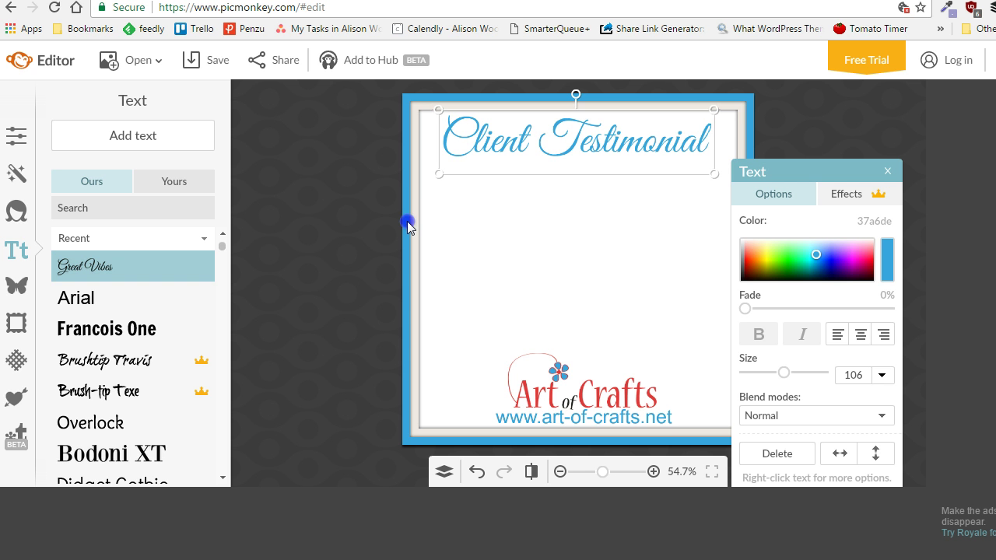
Colour the heading the frame's blue, then change it to the red of the Crafts lettering
{"action": "left_click", "coordinate": [414, 230]}
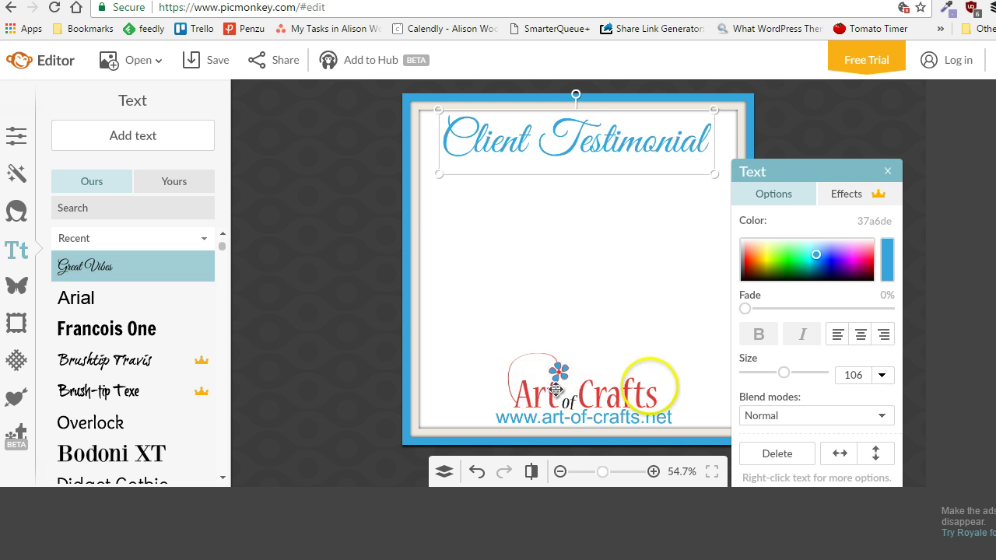
{"action": "left_click", "coordinate": [885, 259]}
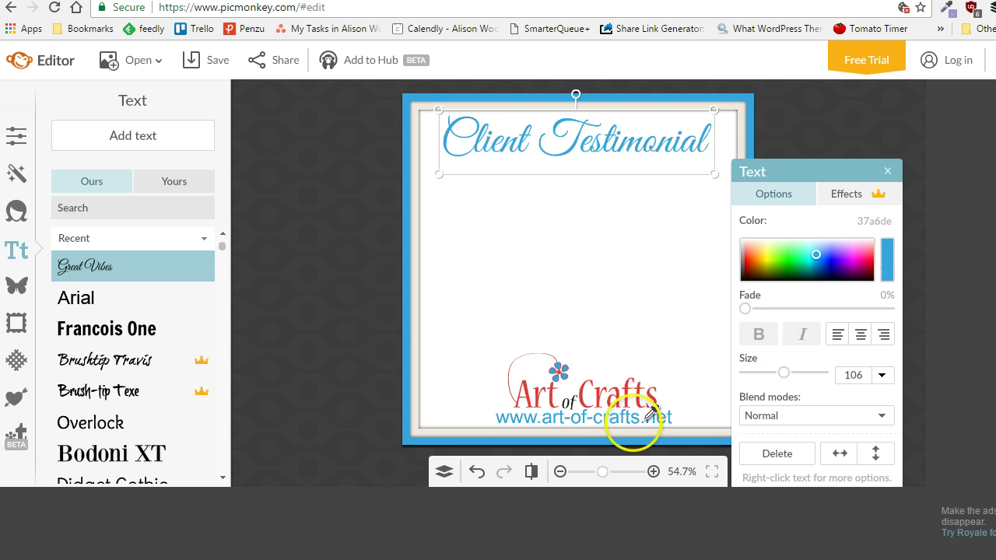
{"action": "left_click", "coordinate": [626, 389]}
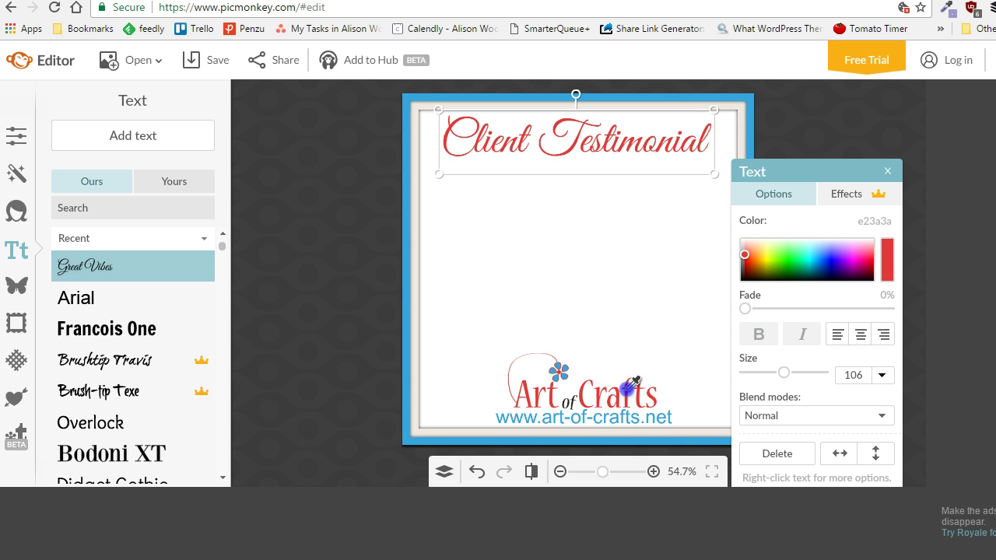
Shrink the heading to size 86 and settle it along the top of the card
{"action": "left_click", "coordinate": [447, 196]}
{"action": "left_click", "coordinate": [446, 148]}
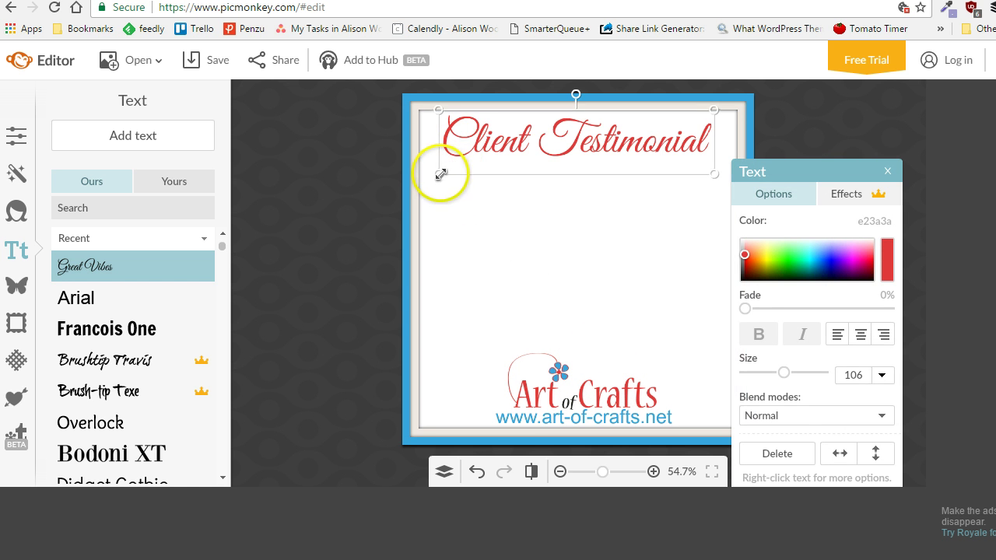
{"action": "left_click_drag", "start_coordinate": [440, 174], "coordinate": [469, 163]}
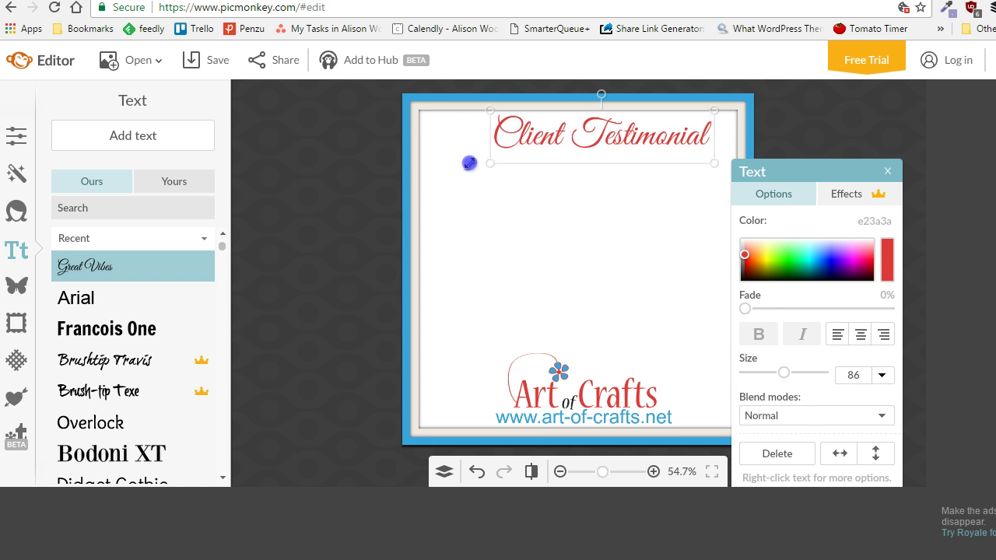
{"action": "left_click", "coordinate": [581, 140]}
{"action": "mouse_move", "coordinate": [589, 135]}
{"action": "left_mouse_down"}
{"action": "mouse_move", "coordinate": [561, 138]}
{"action": "mouse_move", "coordinate": [570, 137]}
{"action": "left_mouse_up"}
{"action": "left_click", "coordinate": [389, 292]}
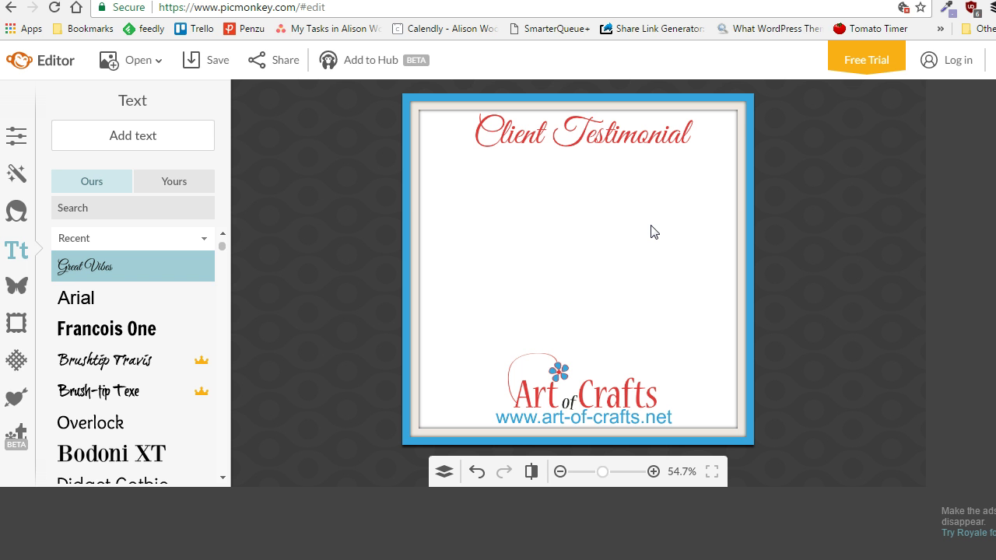
Open the Save screen, offering the card as an 826 × 826 JPG at 67.0 KB
{"action": "left_click", "coordinate": [221, 67]}
{"action": "left_click", "coordinate": [219, 66]}
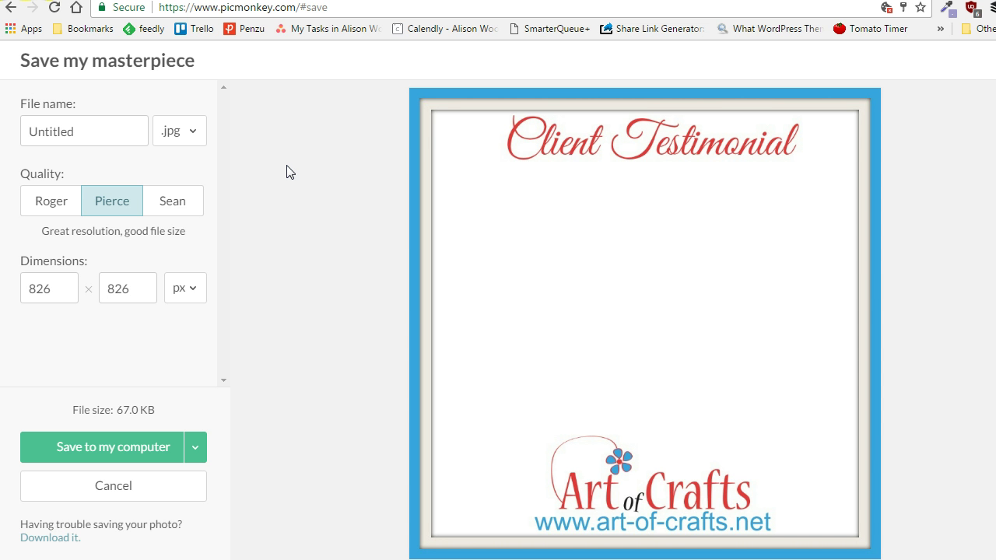
Save the card to the Desktop as the PNG image artofcrafts_testimonial
{"action": "left_click", "coordinate": [49, 133]}
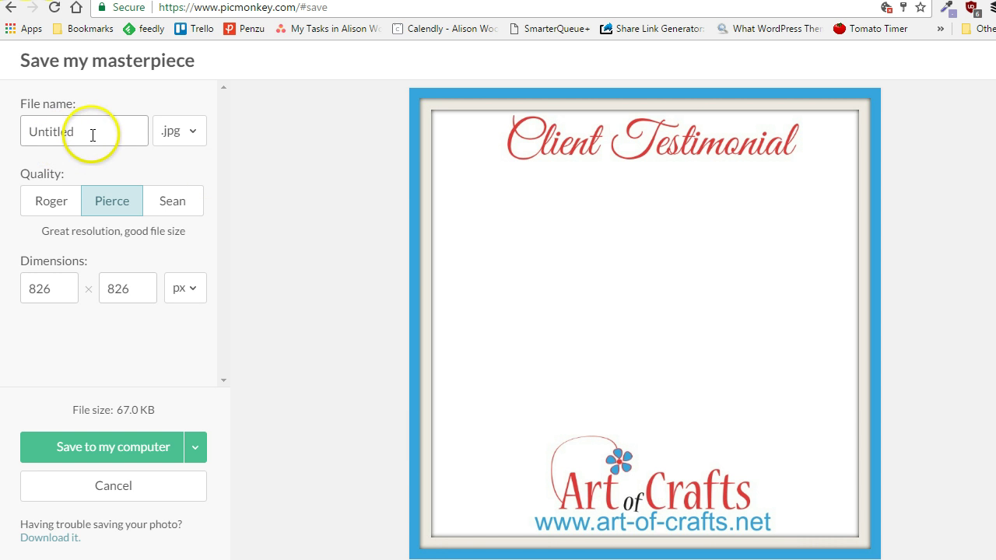
{"action": "double_click", "coordinate": [90, 131]}
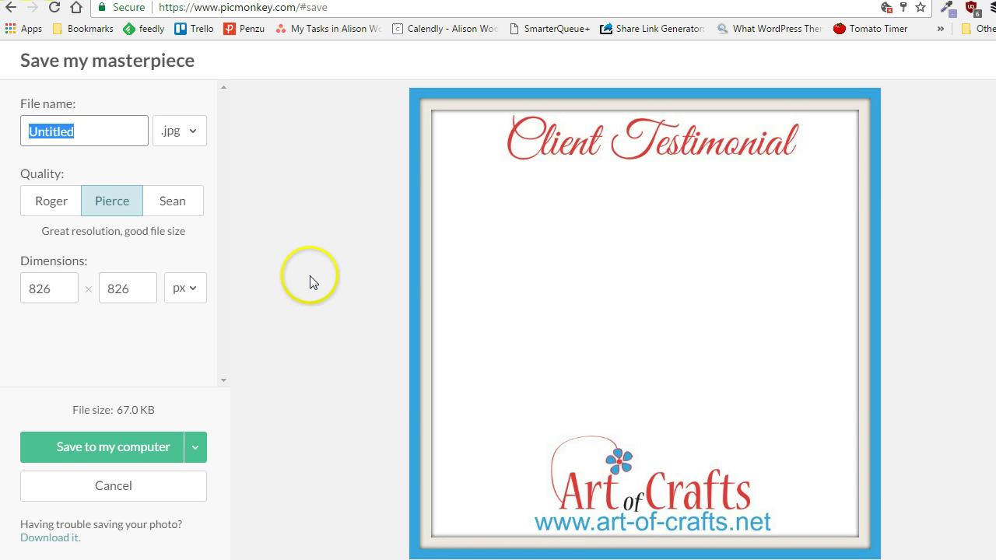
{"action": "type", "text": "artofcraft"}
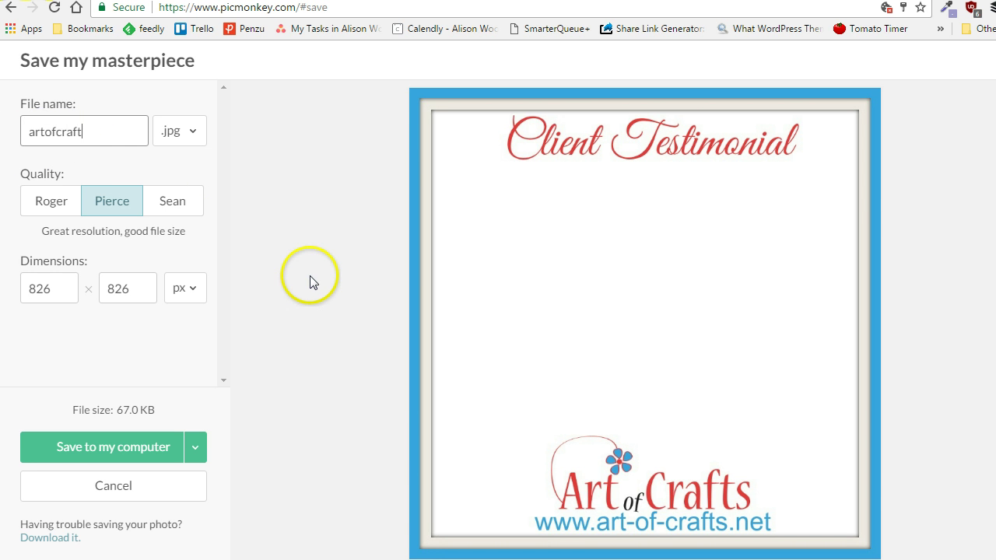
{"action": "type", "text": "s_testimonial"}
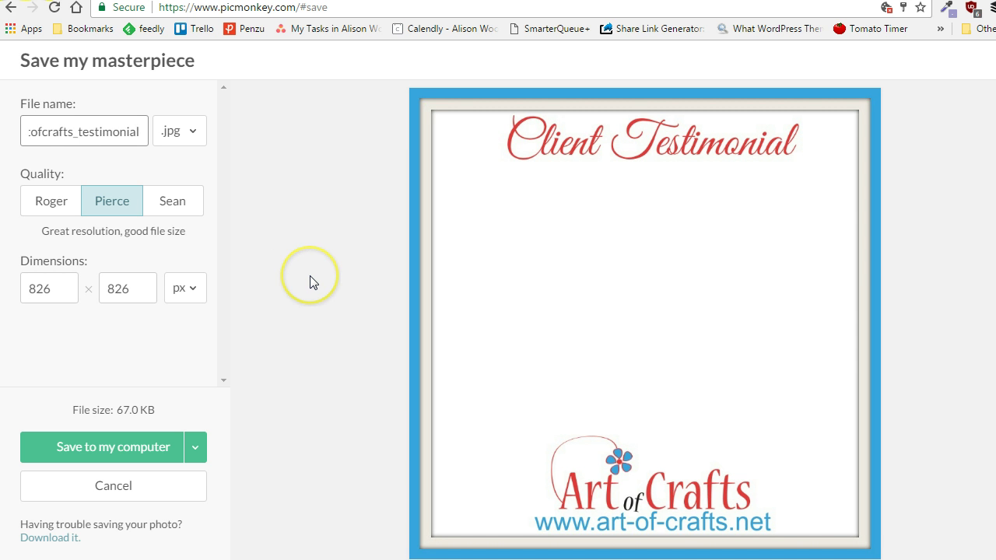
{"action": "left_click", "coordinate": [195, 140]}
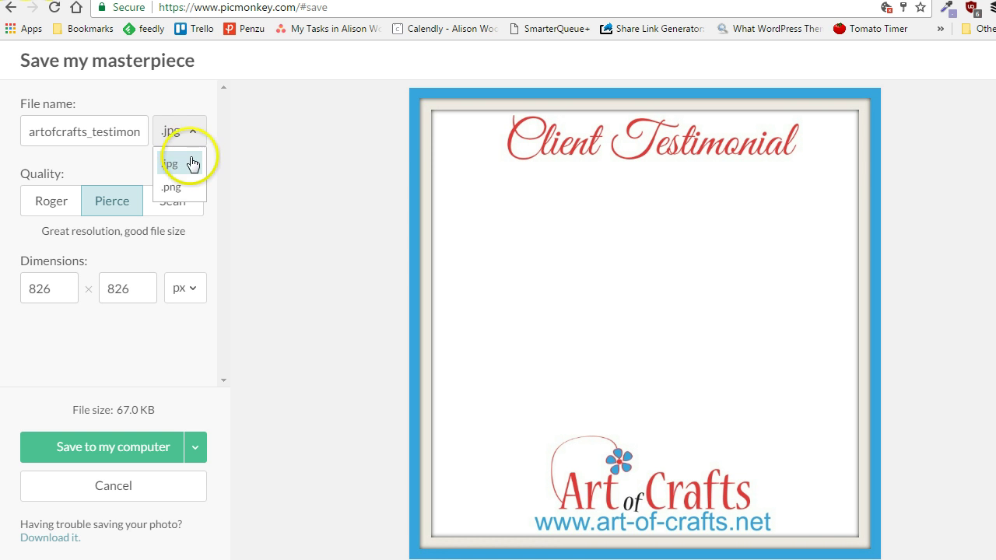
{"action": "left_click", "coordinate": [185, 189]}
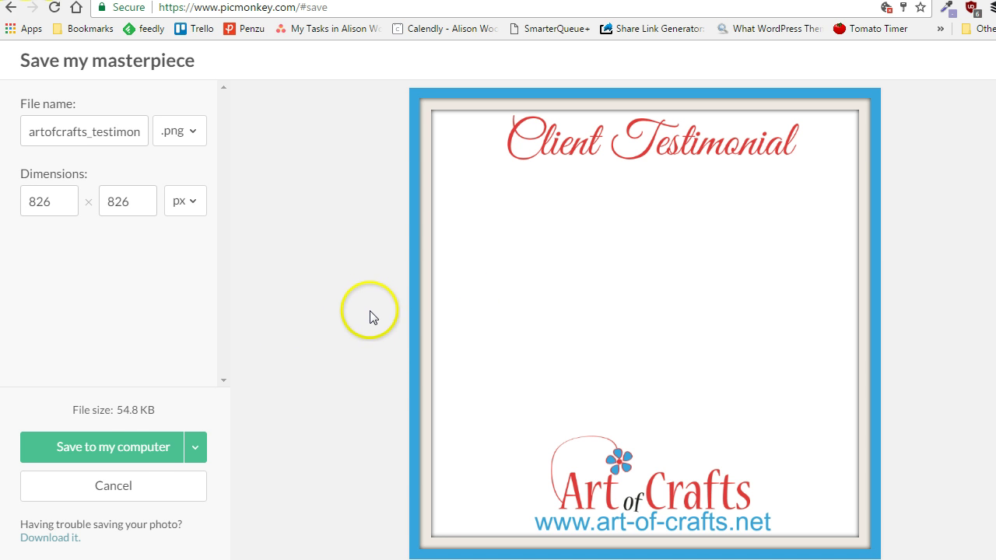
{"action": "left_click", "coordinate": [131, 447]}
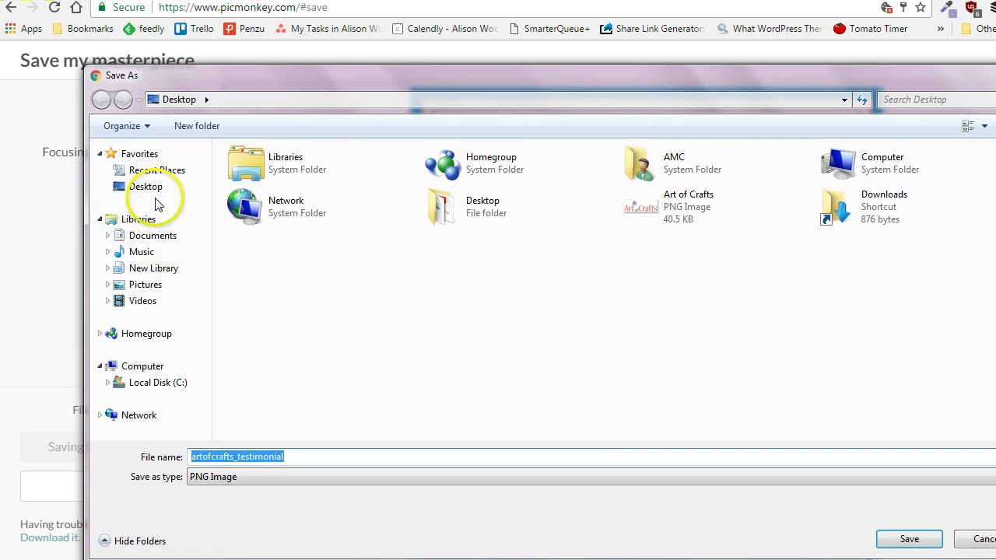
{"action": "left_click", "coordinate": [182, 189]}
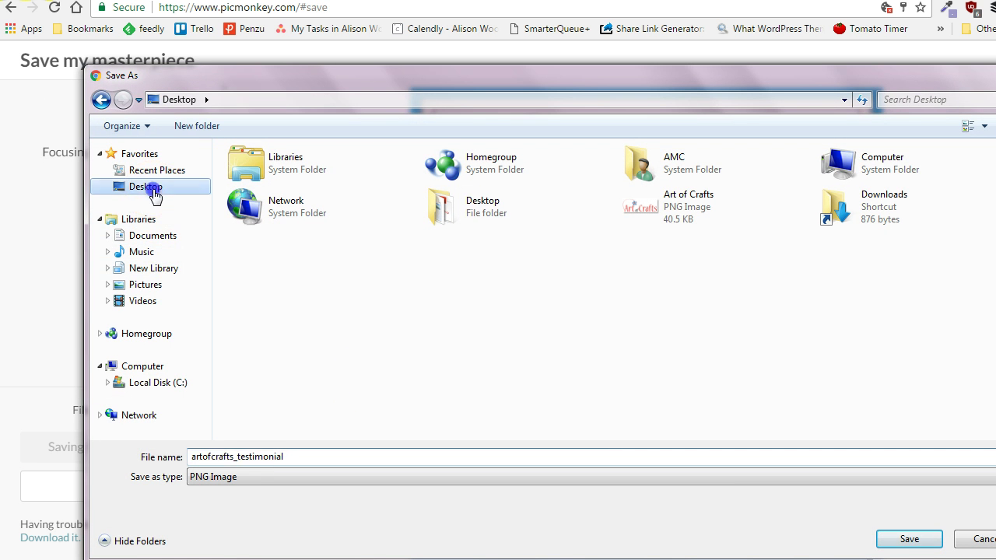
{"action": "left_click", "coordinate": [903, 539]}
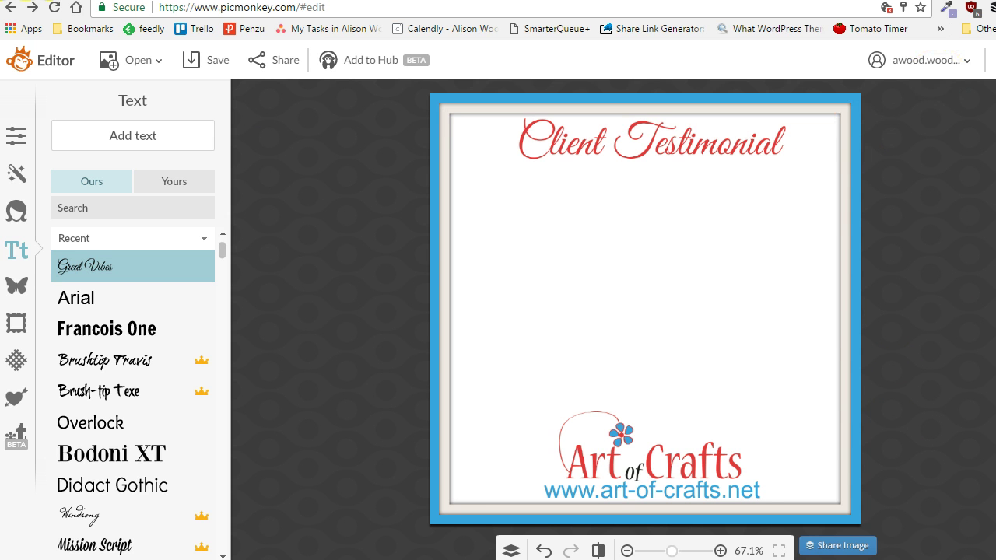
Return to the home page and open artofcrafts_testimonial from the computer in the editor
{"action": "key", "text": "alt+Left"}
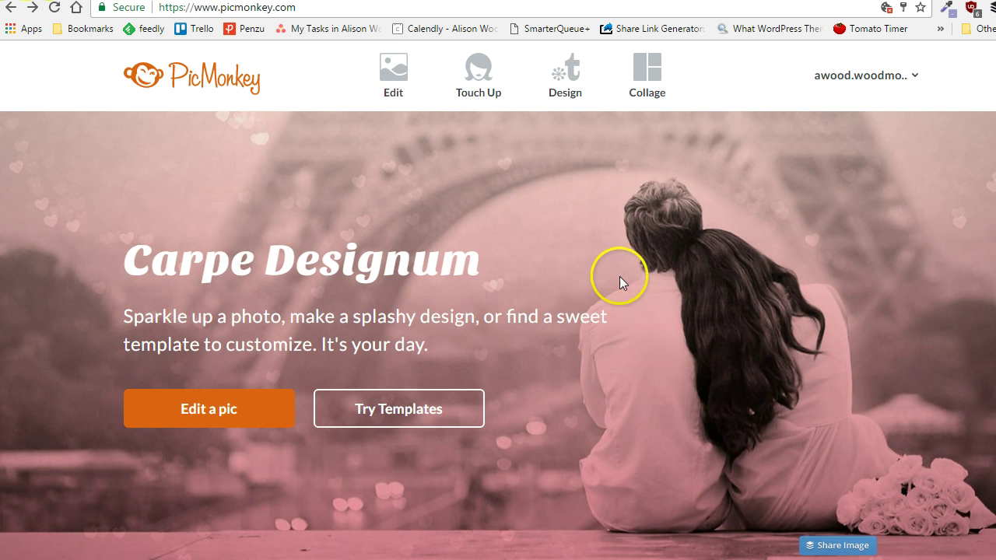
{"action": "left_click", "coordinate": [392, 78]}
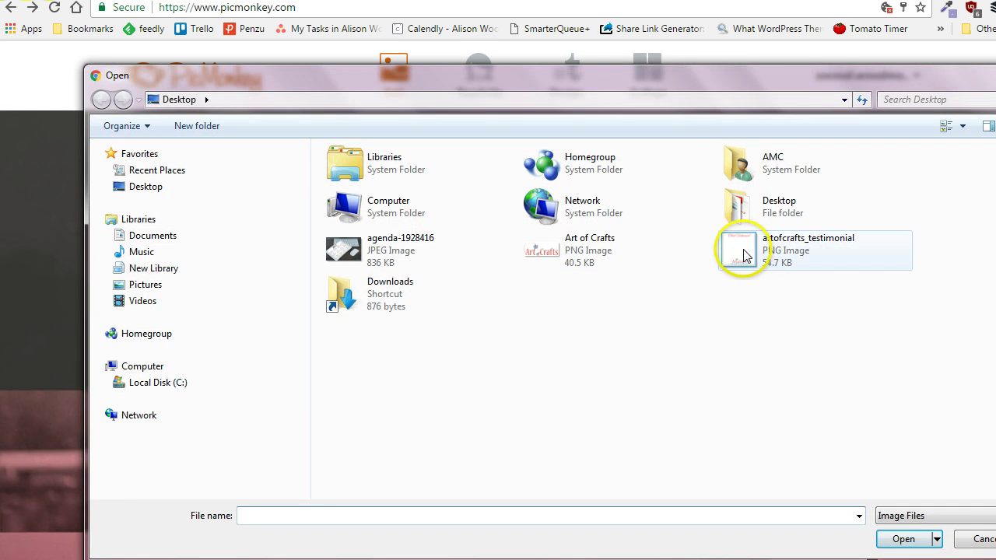
{"action": "double_click", "coordinate": [744, 255]}
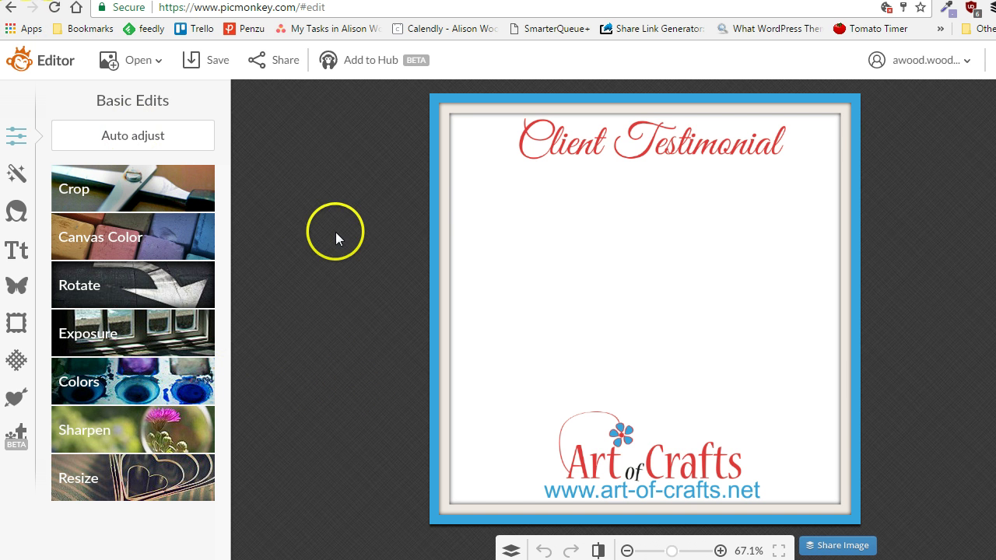
Add a text box reading "I love all the craft tutorials I find on art of crafts", fixing typos
{"action": "left_click", "coordinate": [18, 253]}
{"action": "left_click", "coordinate": [126, 133]}
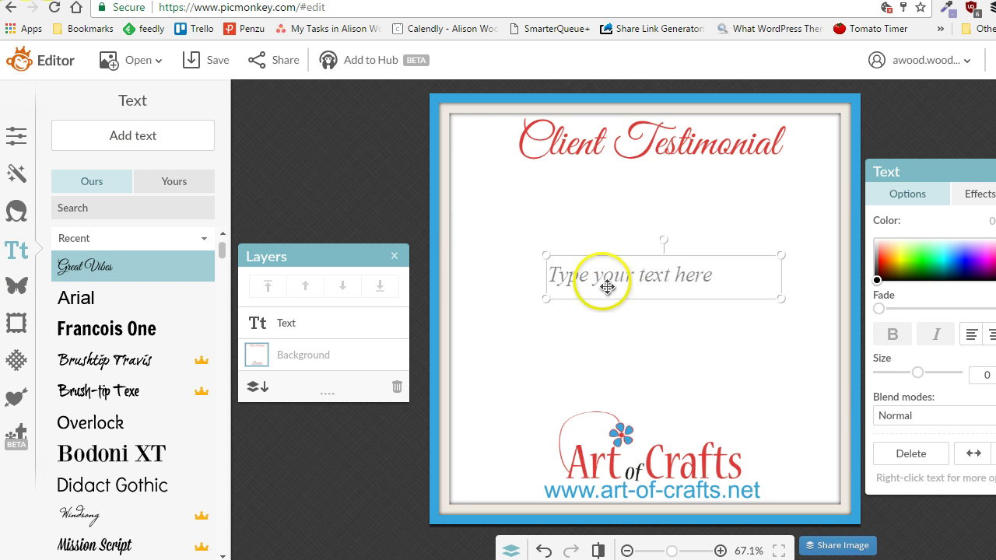
{"action": "left_click", "coordinate": [607, 286]}
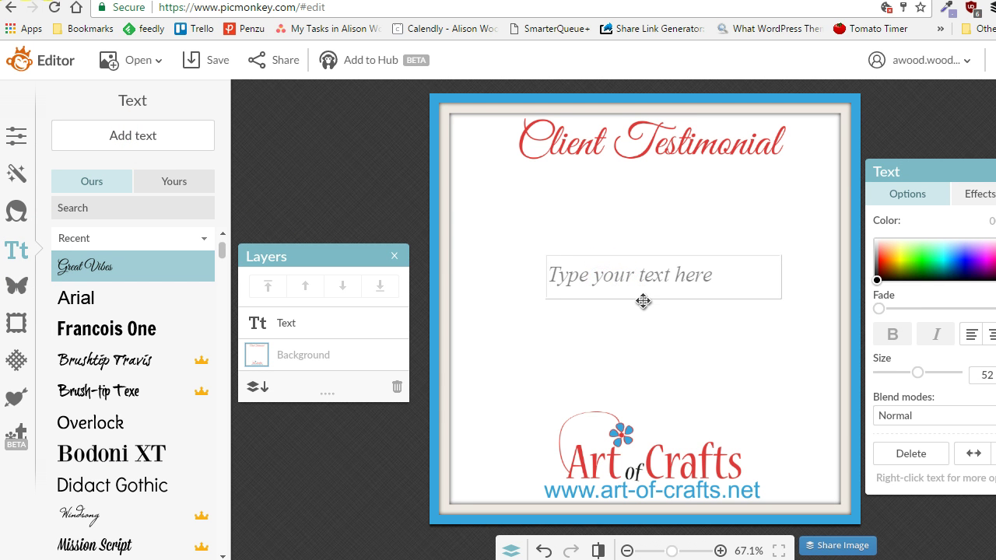
{"action": "type", "text": "\""}
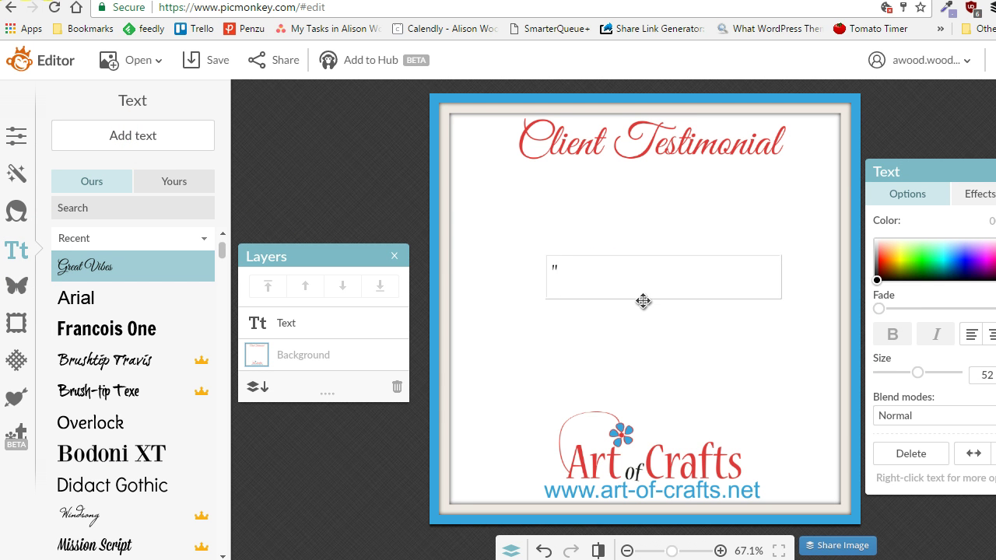
{"action": "type", "text": "I love all the"}
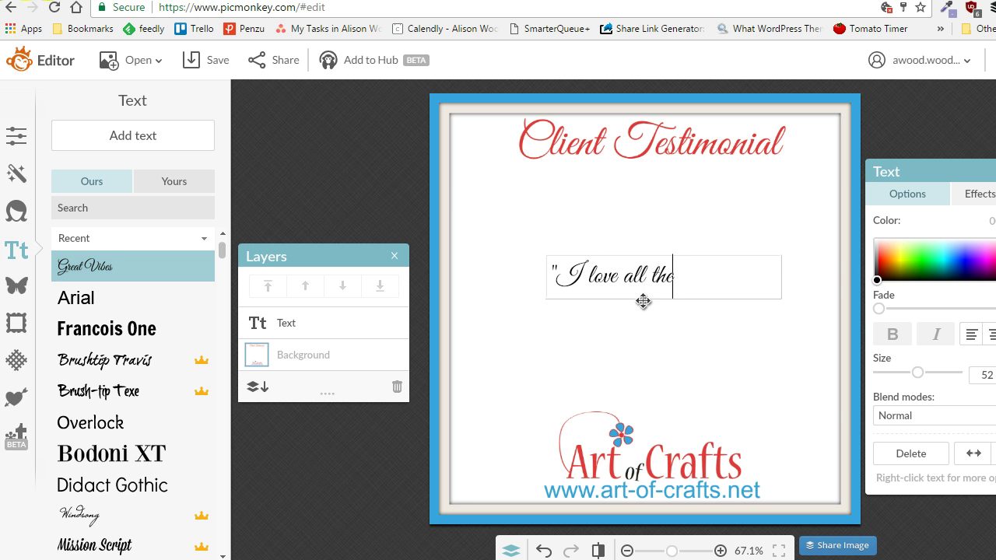
{"action": "type", "text": " tutorials"}
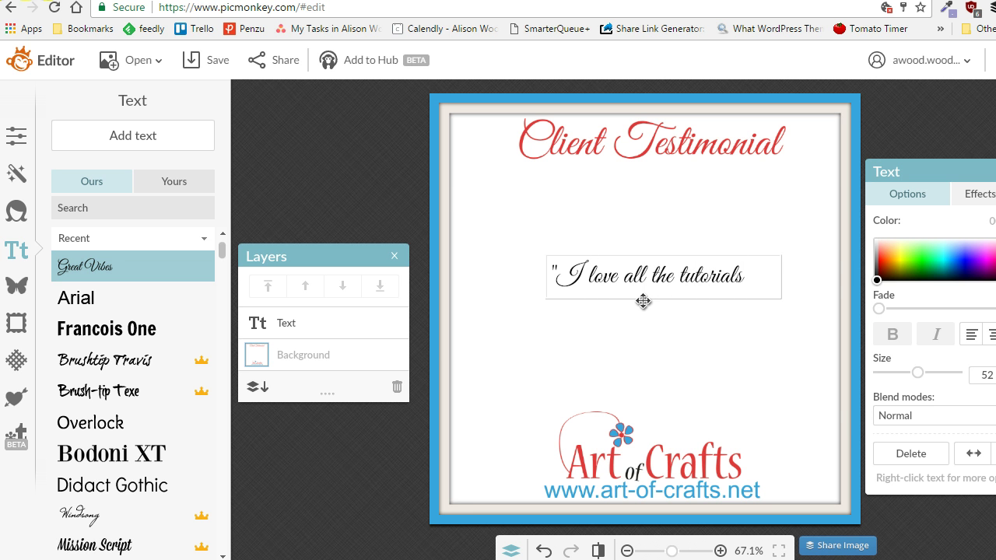
{"action": "key", "text": "Left"}
{"action": "key", "text": "Left"}
{"action": "key", "text": "Left"}
{"action": "key", "text": "Left"}
{"action": "key", "text": "Left"}
{"action": "key", "text": "Left"}
{"action": "key", "text": "Left"}
{"action": "key", "text": "Left"}
{"action": "key", "text": "Left"}
{"action": "type", "text": "craft"}
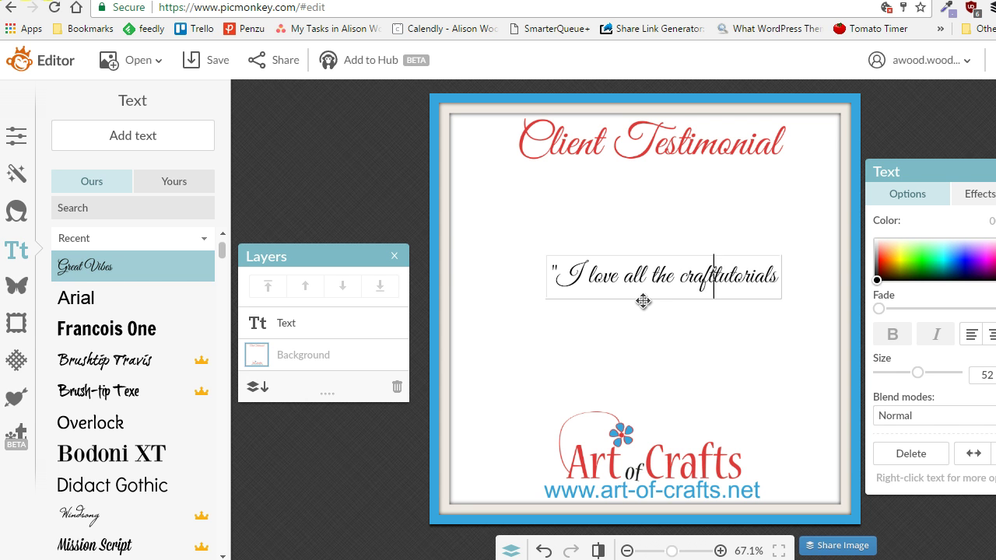
{"action": "type", "text": "c"}
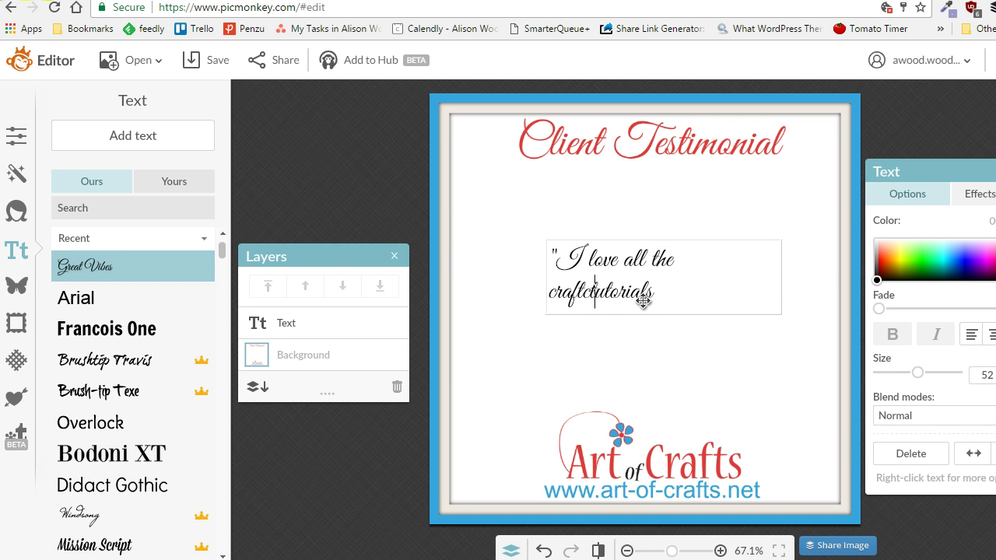
{"action": "key", "text": "BackSpace"}
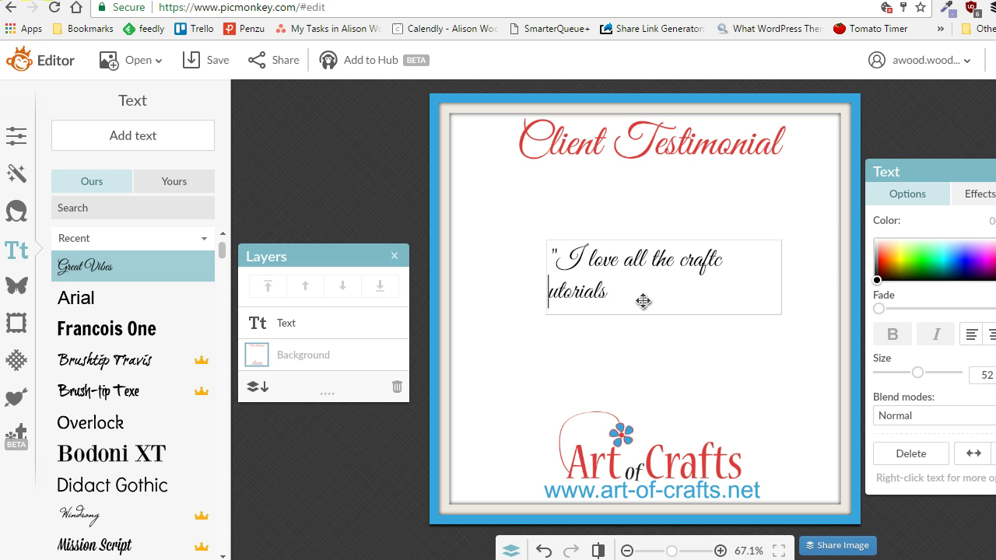
{"action": "key", "text": "BackSpace"}
{"action": "key", "text": "BackSpace"}
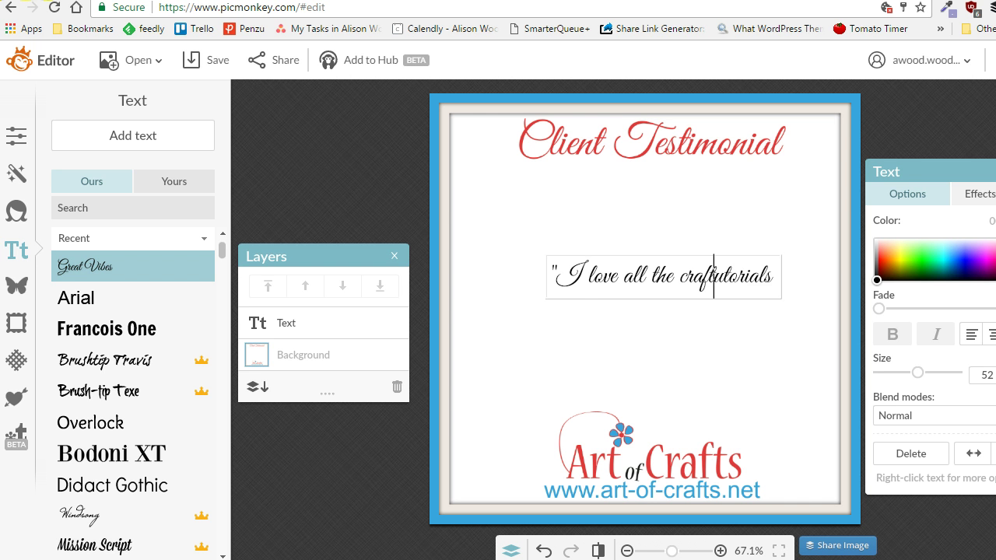
{"action": "type", "text": "t"}
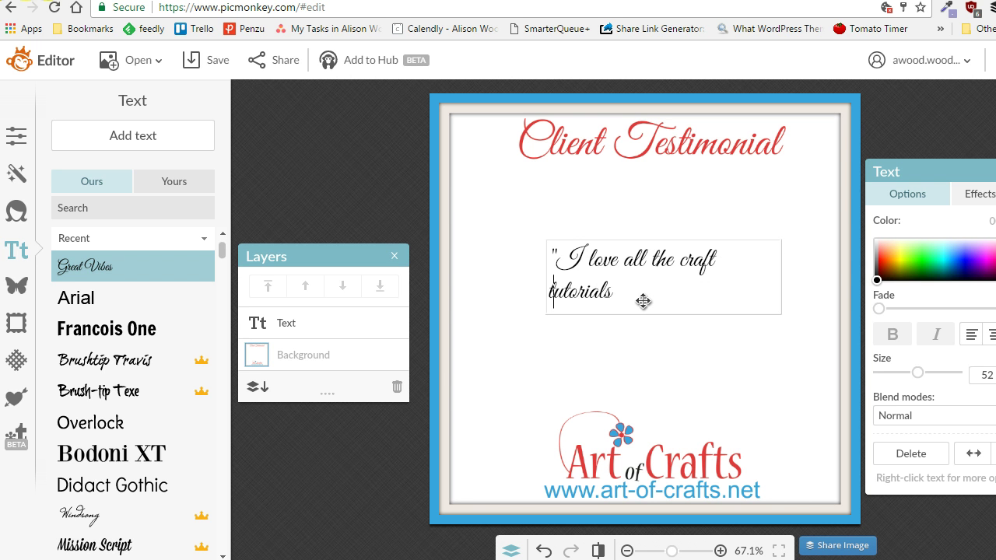
{"action": "key", "text": "End"}
{"action": "type", "text": "I find on a"}
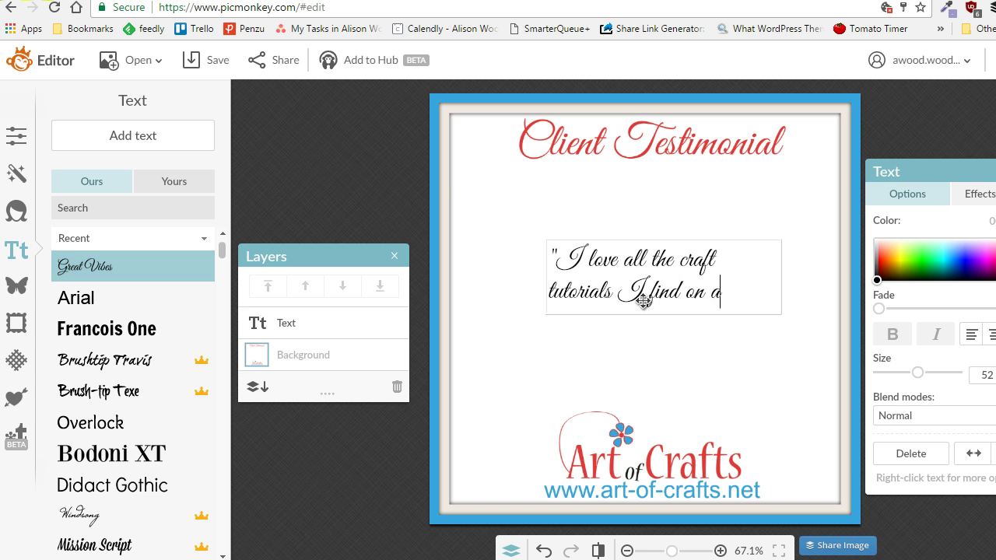
{"action": "type", "text": "rt of crafts\""}
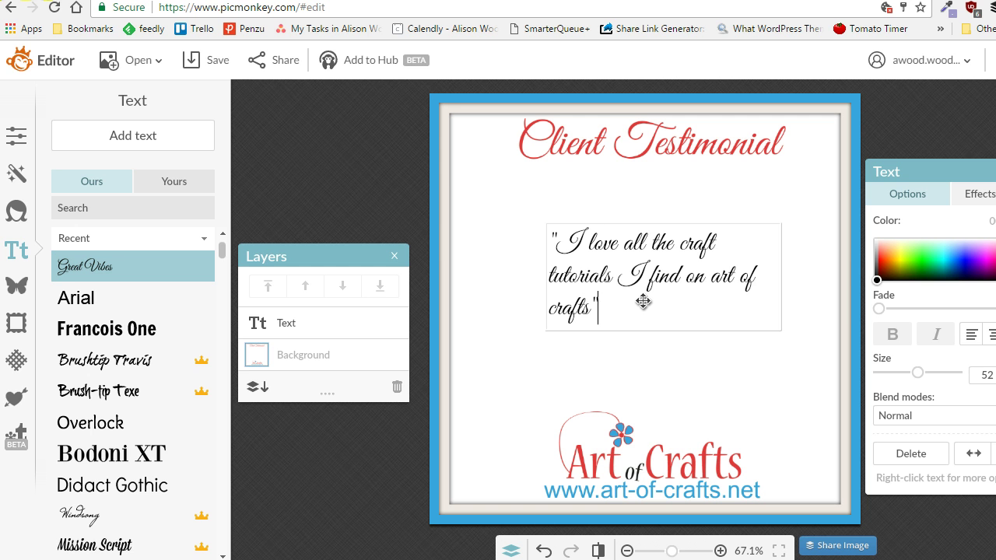
{"action": "key", "text": "Return"}
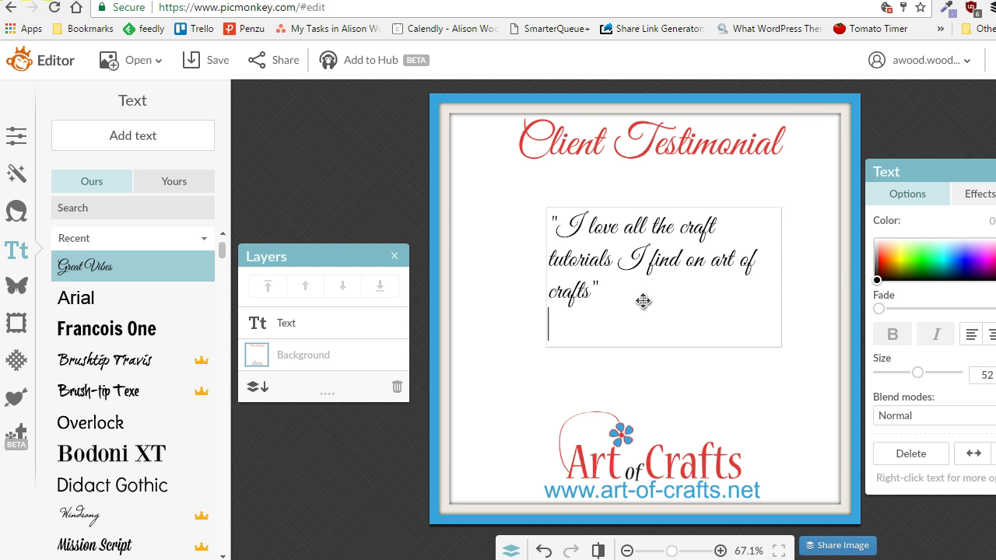
{"action": "left_click", "coordinate": [796, 278]}
Select the quote box and widen it so the text wraps onto two lines
{"action": "left_click", "coordinate": [784, 294]}
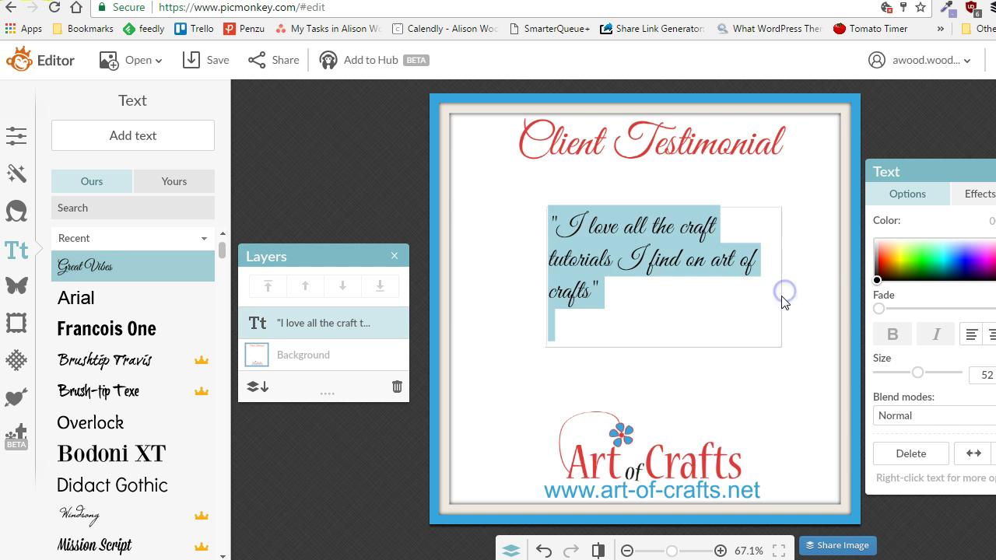
{"action": "left_click", "coordinate": [745, 296]}
{"action": "left_click", "coordinate": [795, 319]}
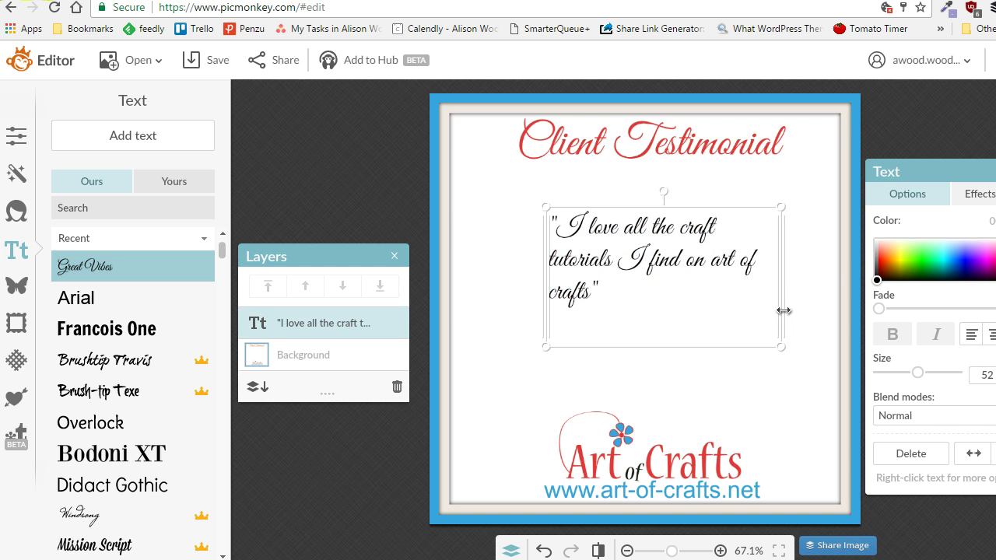
{"action": "left_click_drag", "start_coordinate": [784, 311], "coordinate": [812, 311]}
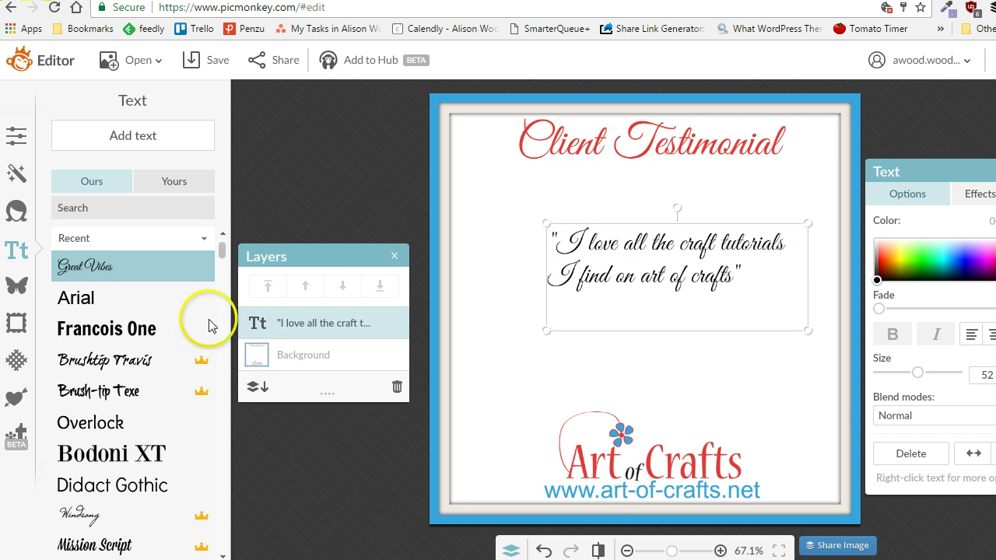
Change the quote to the Special Elite font and widen its box, shifting it left
{"action": "left_click_drag", "start_coordinate": [220, 245], "coordinate": [241, 333]}
{"action": "left_click", "coordinate": [140, 440]}
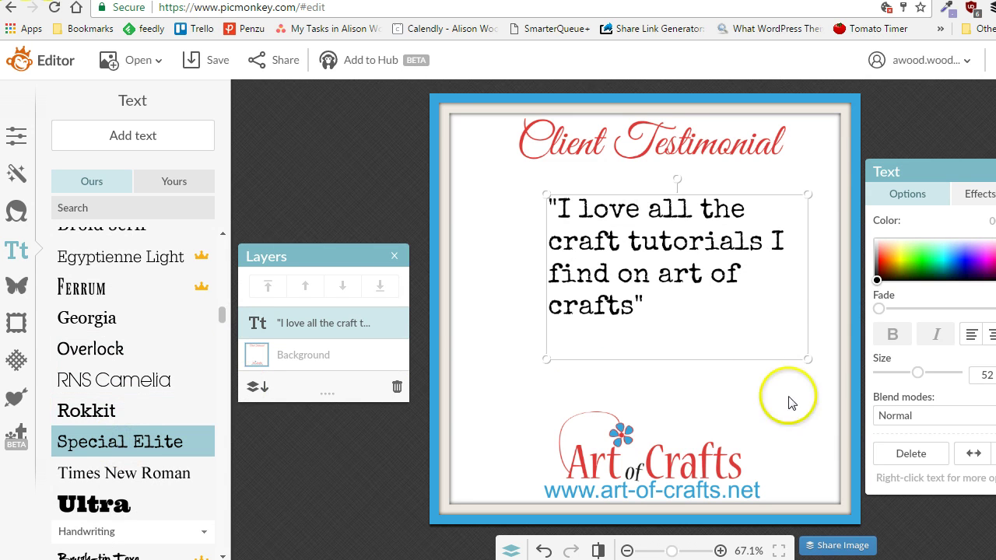
{"action": "left_click_drag", "start_coordinate": [810, 329], "coordinate": [840, 333]}
{"action": "left_click_drag", "start_coordinate": [710, 301], "coordinate": [645, 298]}
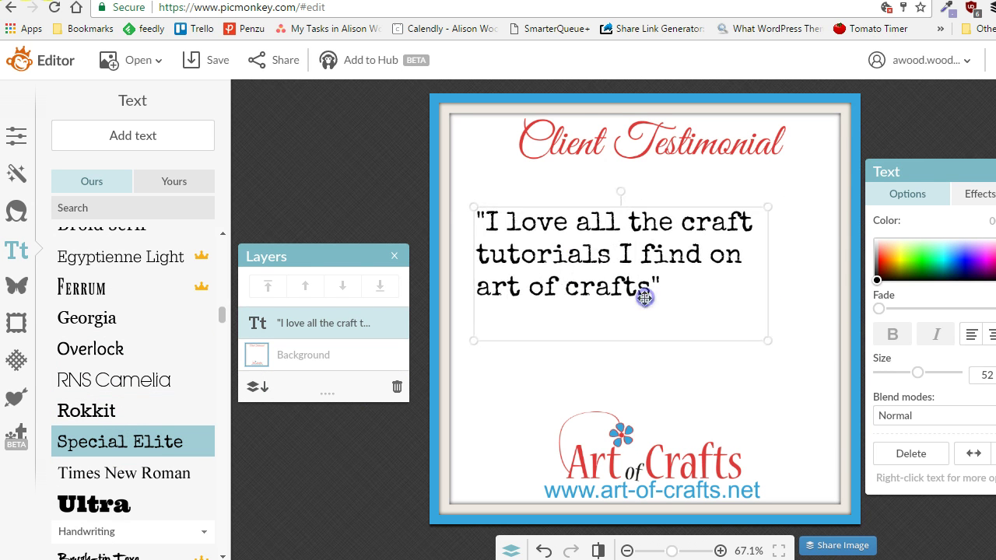
{"action": "left_click_drag", "start_coordinate": [866, 155], "coordinate": [858, 136]}
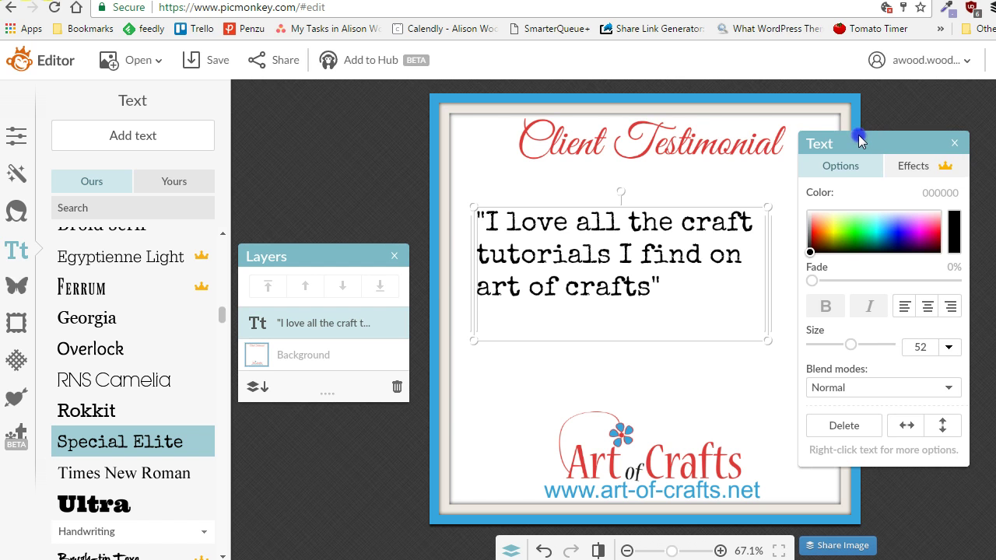
Center-align the quote text and set its size to 64
{"action": "left_click", "coordinate": [924, 305]}
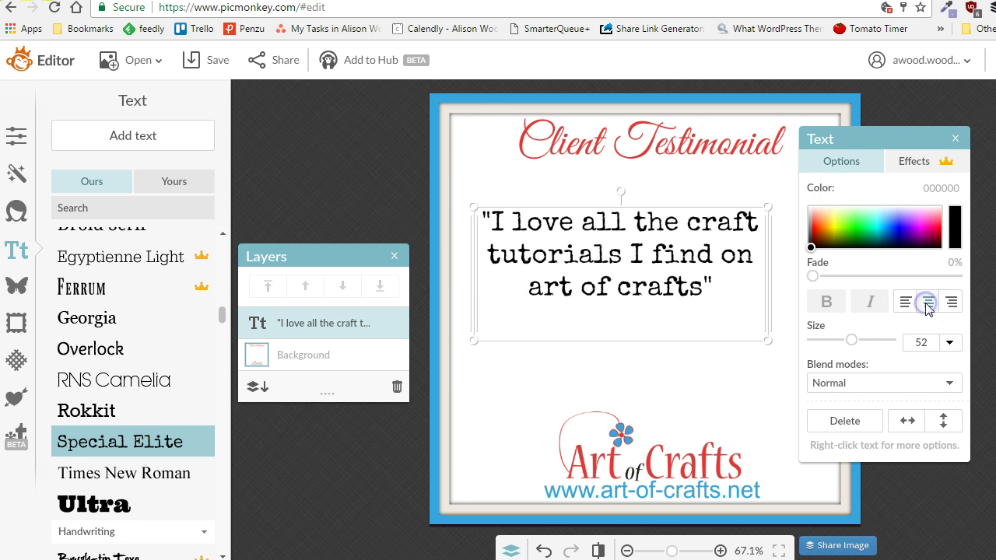
{"action": "left_click", "coordinate": [949, 342]}
{"action": "left_click_drag", "start_coordinate": [956, 377], "coordinate": [956, 427]}
{"action": "left_click", "coordinate": [931, 439]}
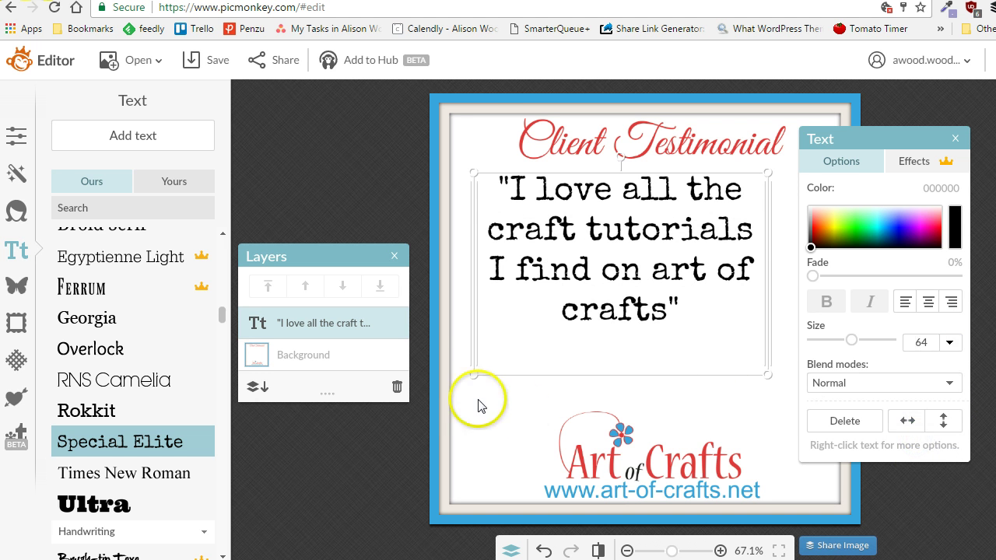
Resize the quote to size 72 on four lines, centred under the heading
{"action": "left_click_drag", "start_coordinate": [474, 376], "coordinate": [404, 420]}
{"action": "left_click_drag", "start_coordinate": [596, 356], "coordinate": [623, 368]}
{"action": "left_click_drag", "start_coordinate": [466, 327], "coordinate": [494, 334]}
{"action": "left_click_drag", "start_coordinate": [590, 337], "coordinate": [582, 334]}
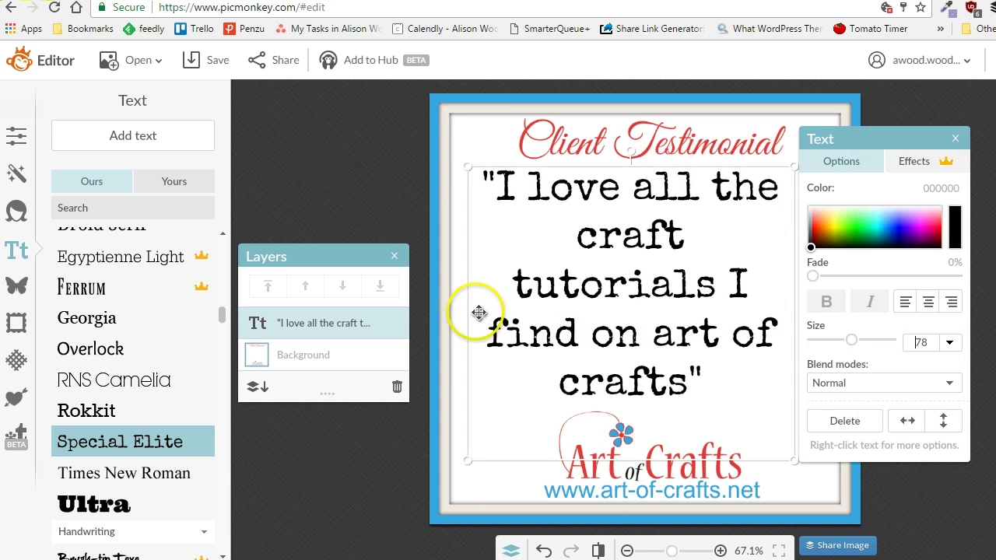
{"action": "left_click_drag", "start_coordinate": [467, 317], "coordinate": [455, 316]}
{"action": "left_click_drag", "start_coordinate": [456, 433], "coordinate": [479, 419]}
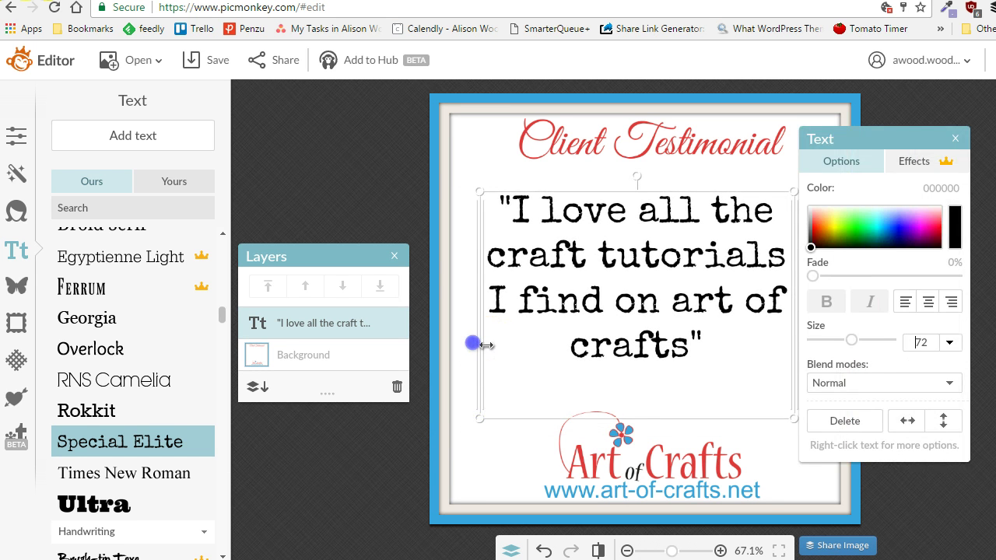
{"action": "left_click_drag", "start_coordinate": [473, 343], "coordinate": [449, 344]}
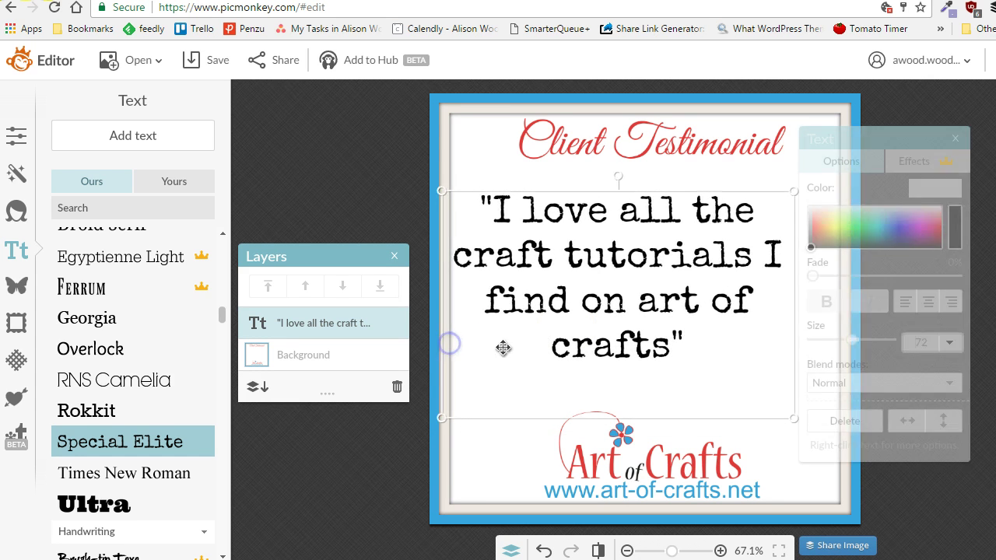
{"action": "left_click_drag", "start_coordinate": [567, 329], "coordinate": [590, 319]}
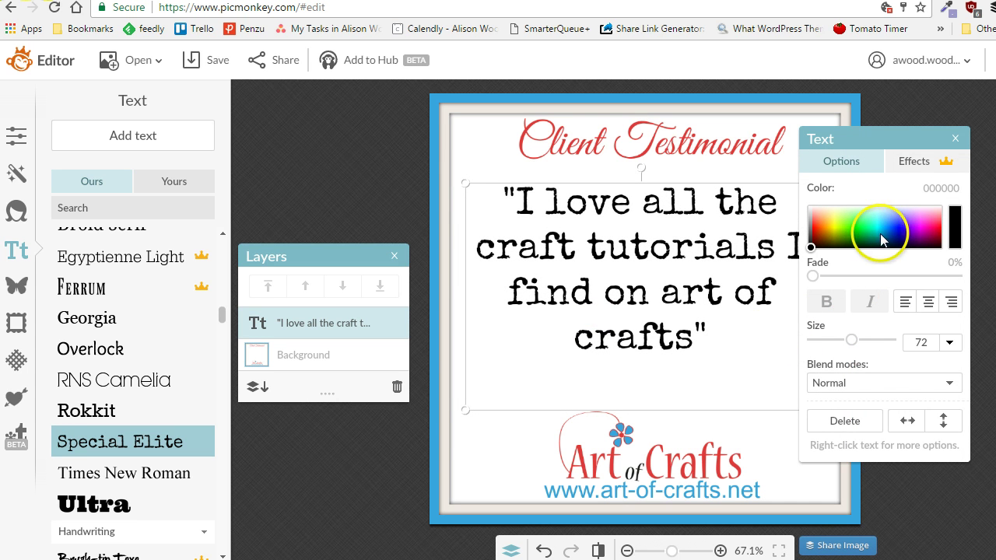
{"action": "left_click", "coordinate": [892, 235]}
{"action": "left_click", "coordinate": [931, 231]}
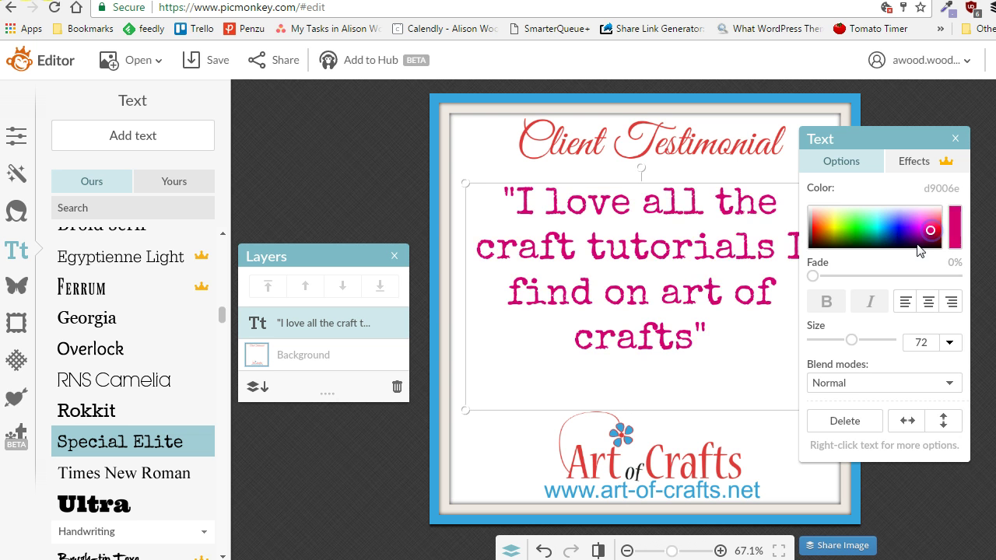
{"action": "left_click", "coordinate": [825, 228]}
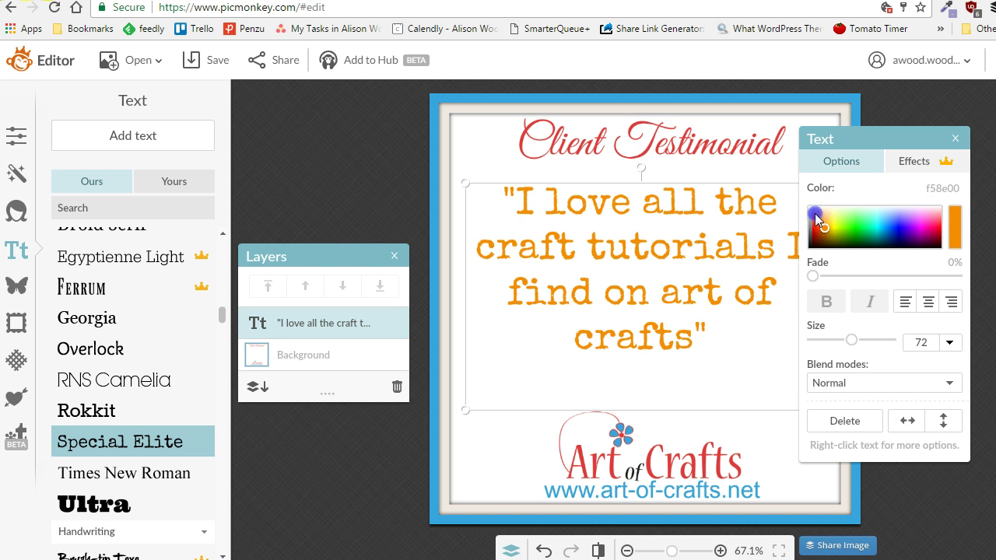
{"action": "left_click", "coordinate": [815, 213]}
{"action": "double_click", "coordinate": [972, 188]}
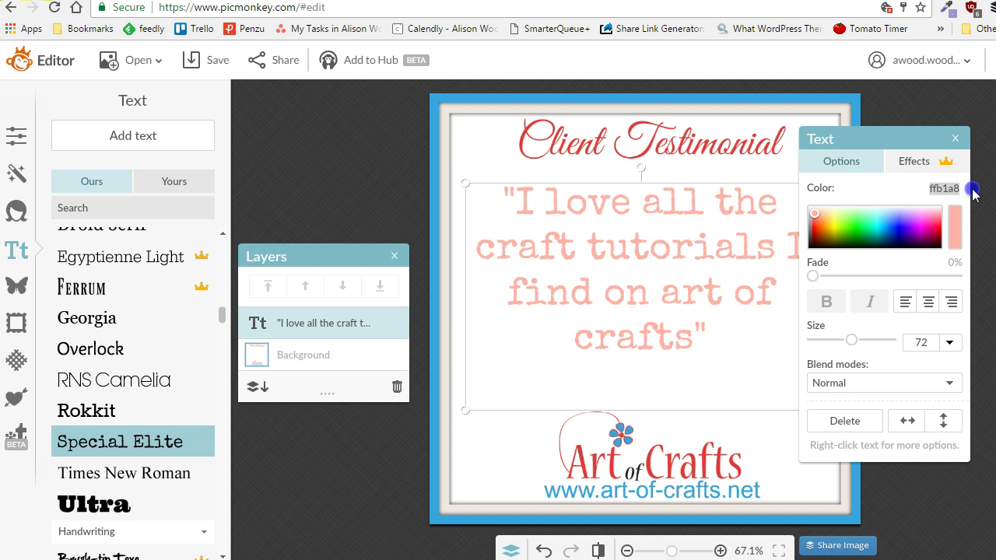
{"action": "key", "text": "BackSpace"}
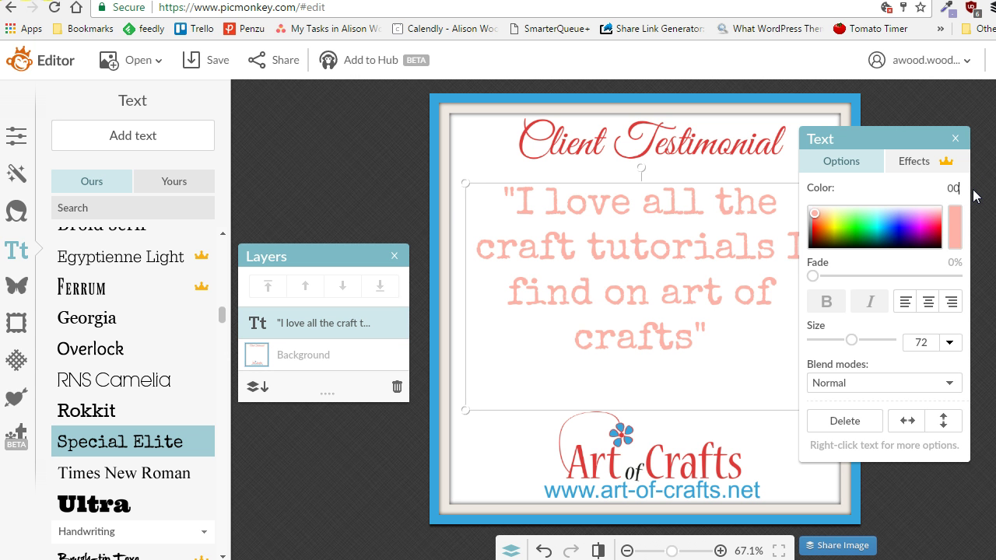
{"action": "key", "text": "Return"}
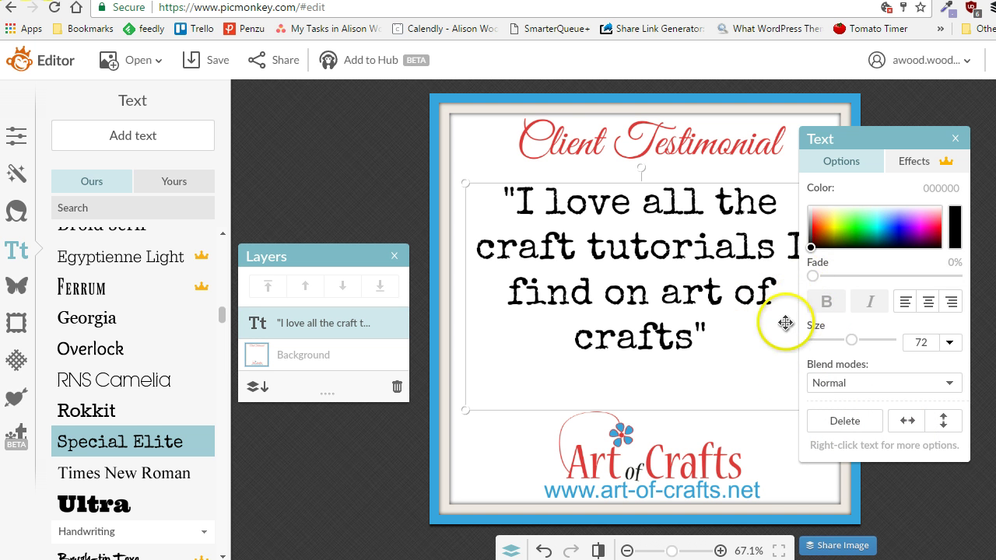
{"action": "left_click", "coordinate": [893, 499]}
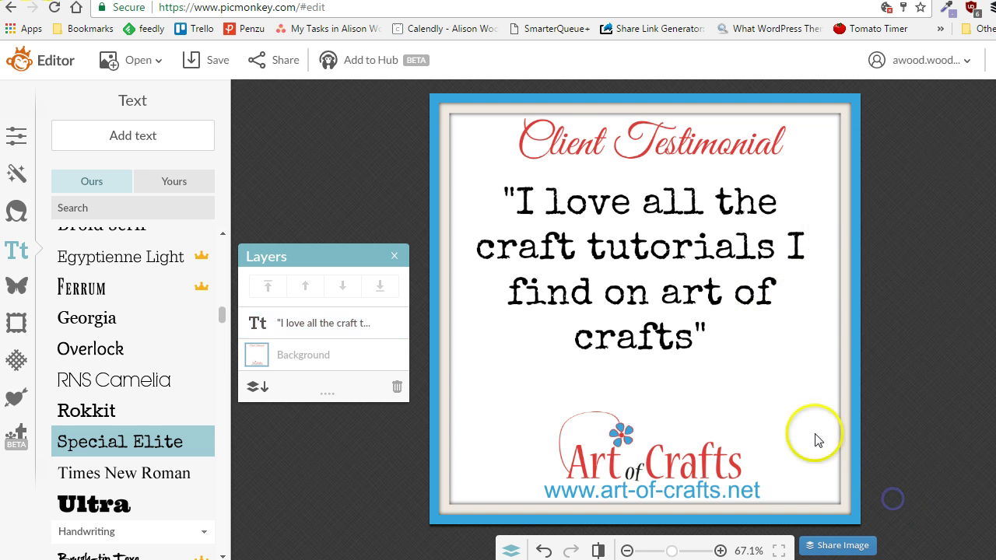
{"action": "left_click", "coordinate": [734, 334]}
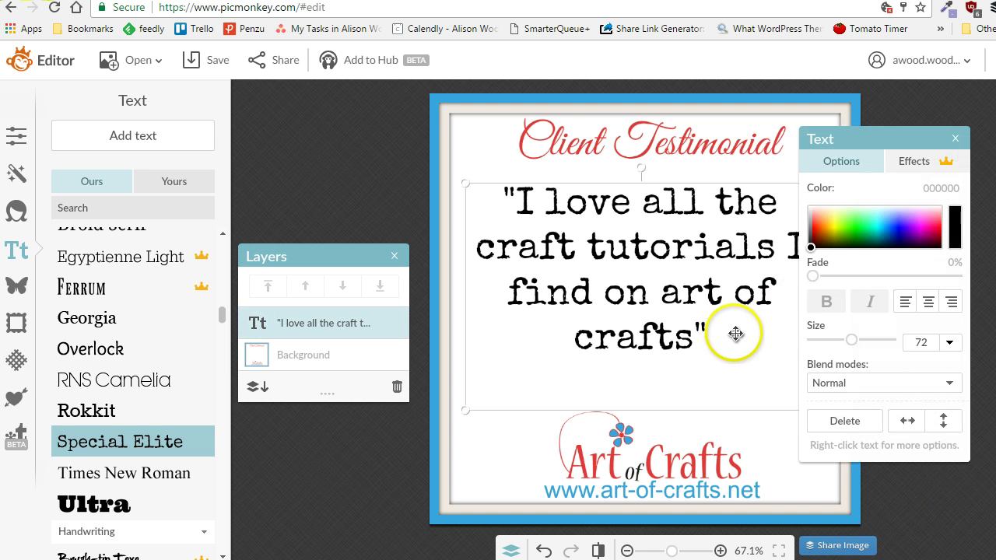
Add a new text box below the quote containing the client's name
{"action": "left_click", "coordinate": [358, 477]}
{"action": "left_click", "coordinate": [144, 137]}
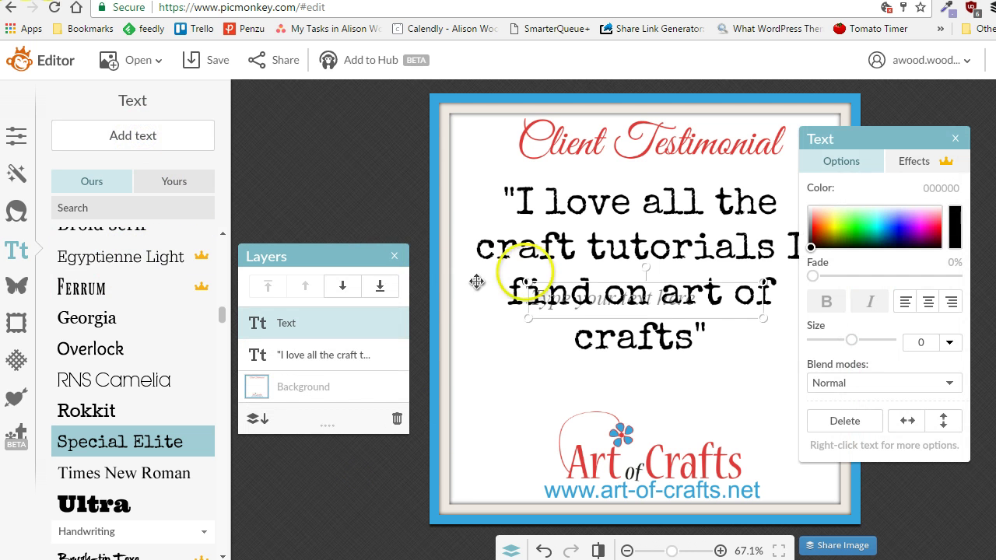
{"action": "left_click_drag", "start_coordinate": [562, 289], "coordinate": [605, 394]}
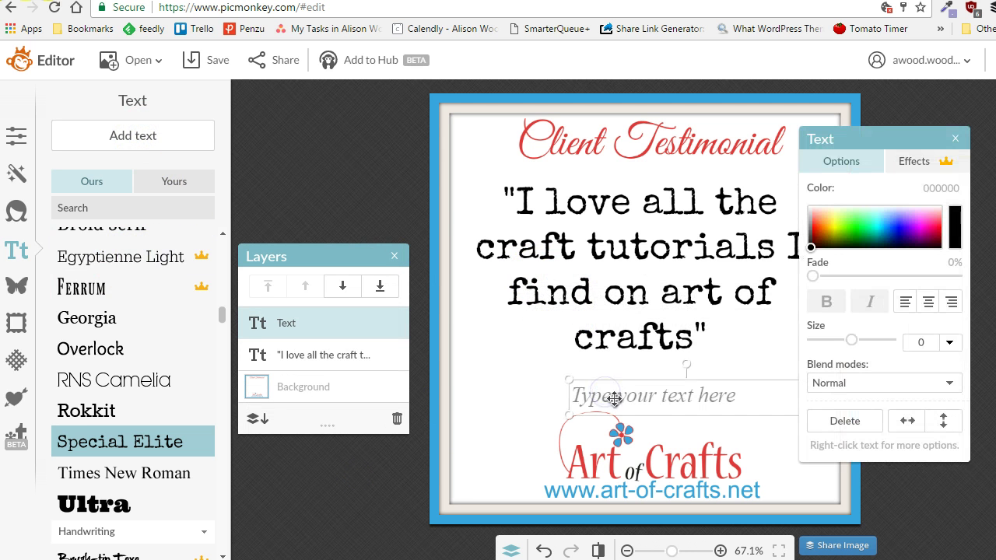
{"action": "type", "text": "Sarah"}
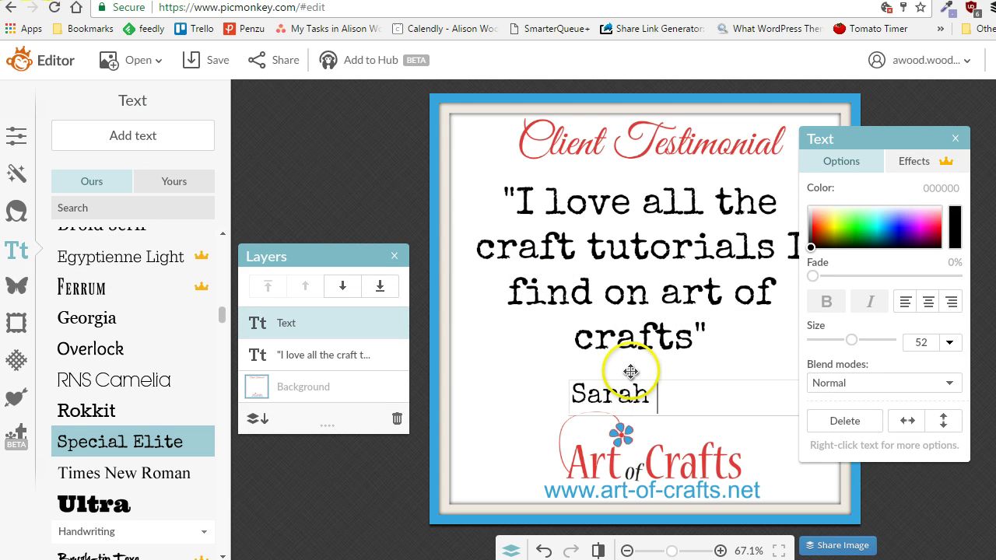
{"action": "type", "text": " Smith"}
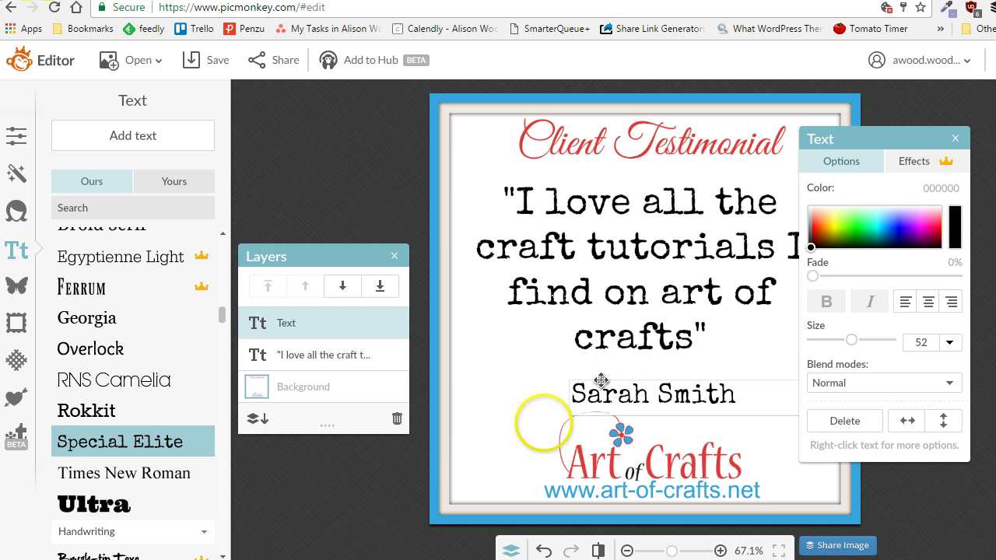
{"action": "left_click", "coordinate": [325, 483]}
Move the client's name to the right, beneath the quote
{"action": "left_click", "coordinate": [633, 402]}
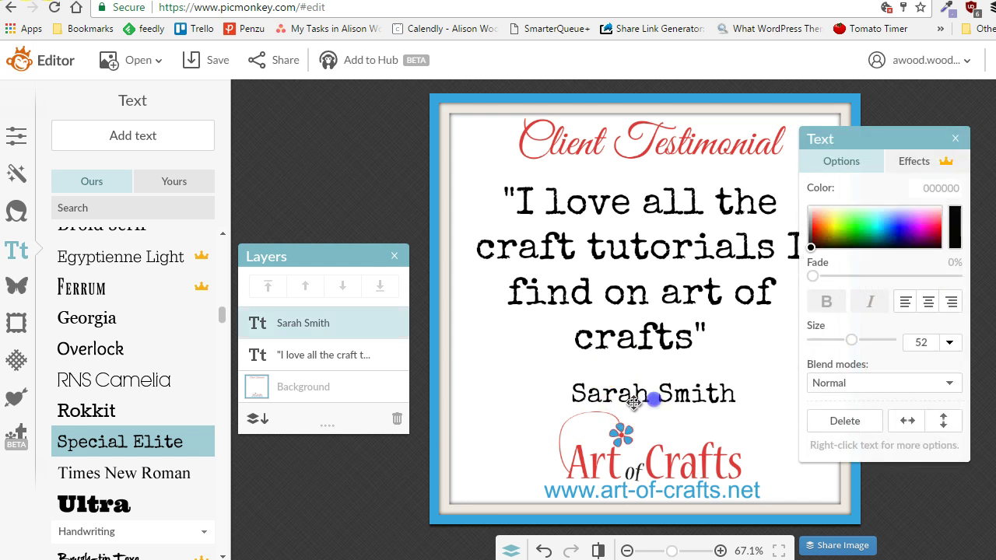
{"action": "left_click_drag", "start_coordinate": [644, 400], "coordinate": [721, 393]}
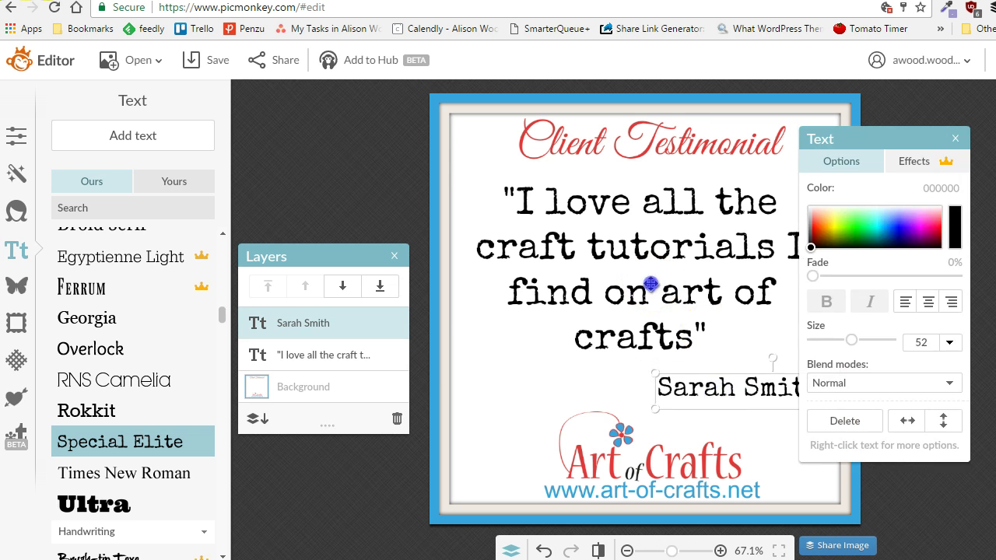
{"action": "left_click", "coordinate": [650, 286]}
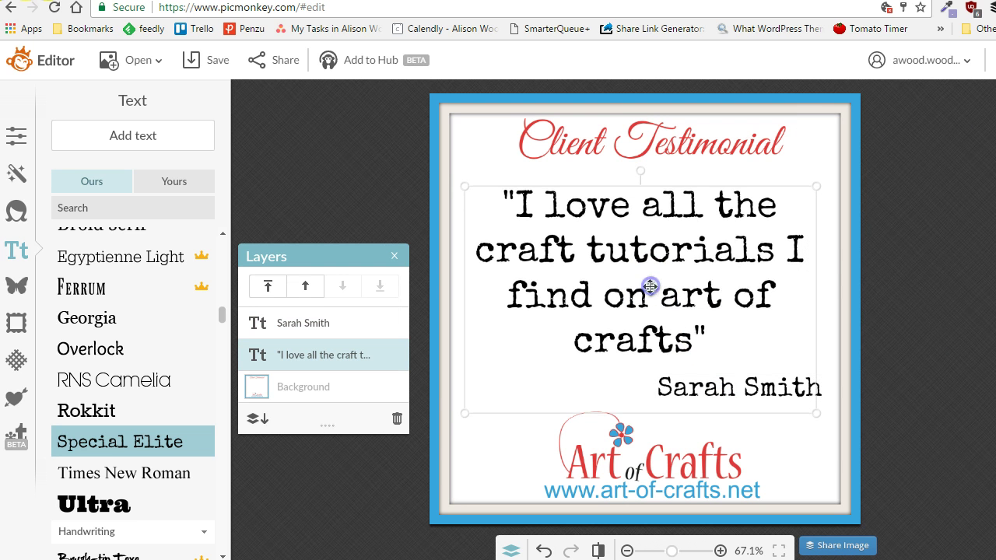
{"action": "left_click", "coordinate": [405, 489]}
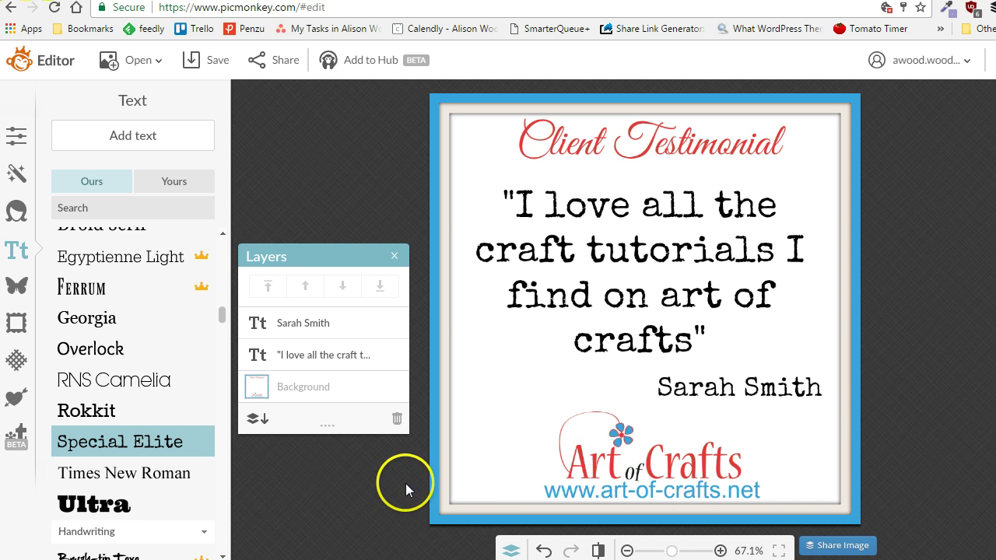
Set the export file name to testimonial1 with .png format and open the computer save window
{"action": "left_click", "coordinate": [208, 62]}
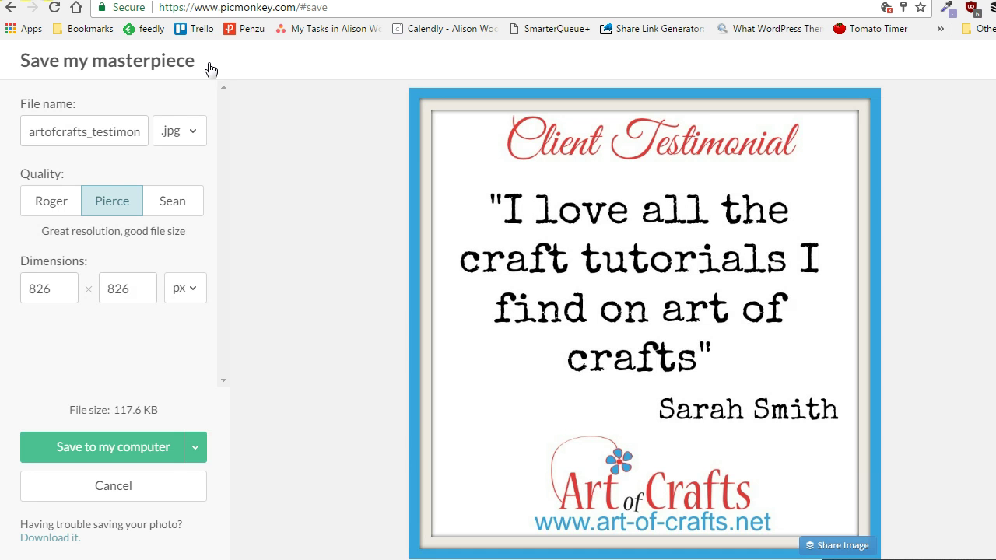
{"action": "left_click", "coordinate": [122, 128]}
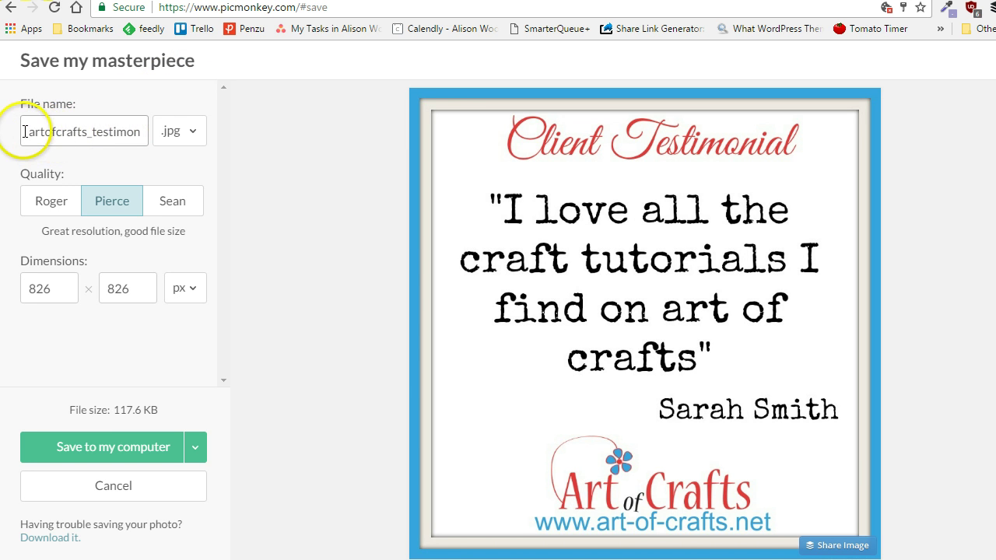
{"action": "left_click_drag", "start_coordinate": [16, 130], "coordinate": [243, 157]}
{"action": "type", "text": "testimonial1"}
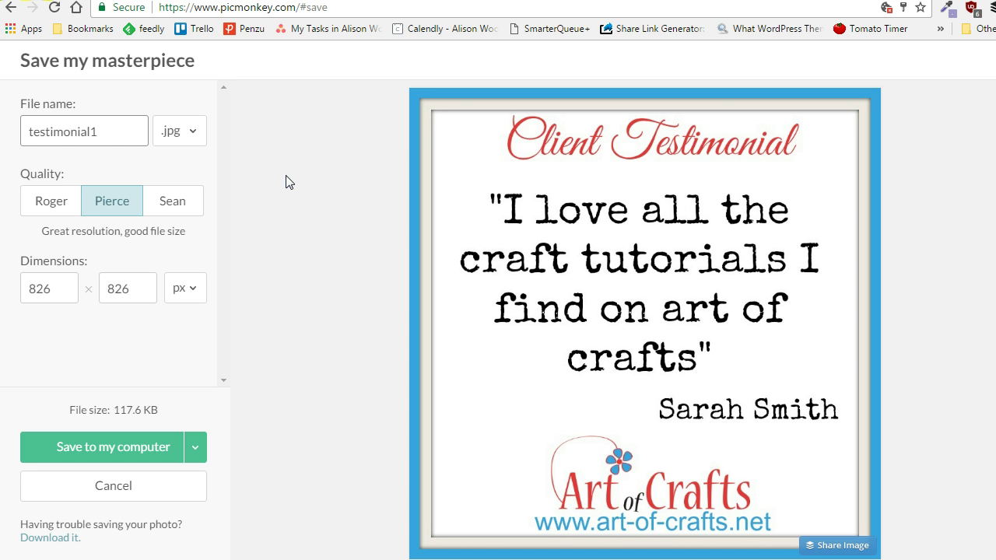
{"action": "left_click", "coordinate": [280, 176]}
{"action": "left_click", "coordinate": [201, 134]}
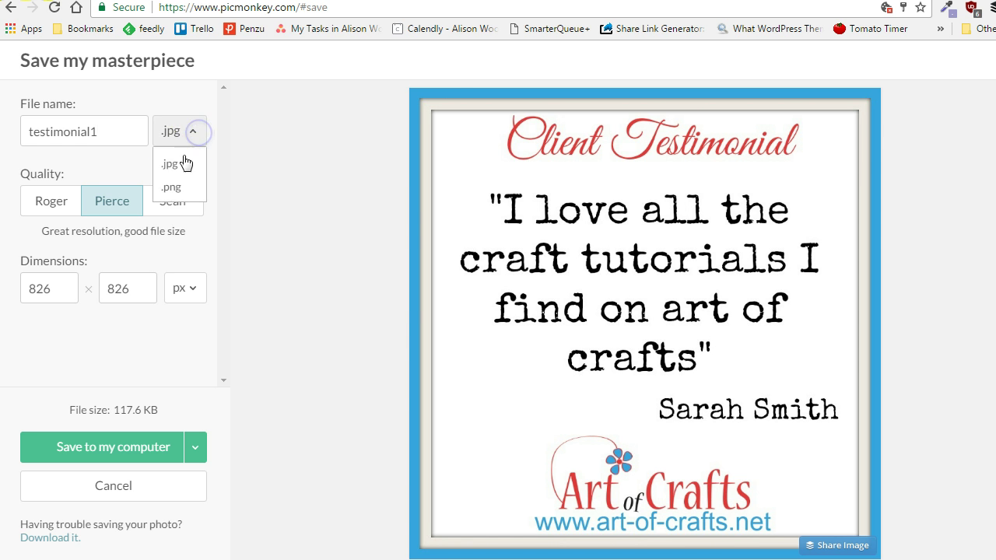
{"action": "left_click", "coordinate": [178, 187]}
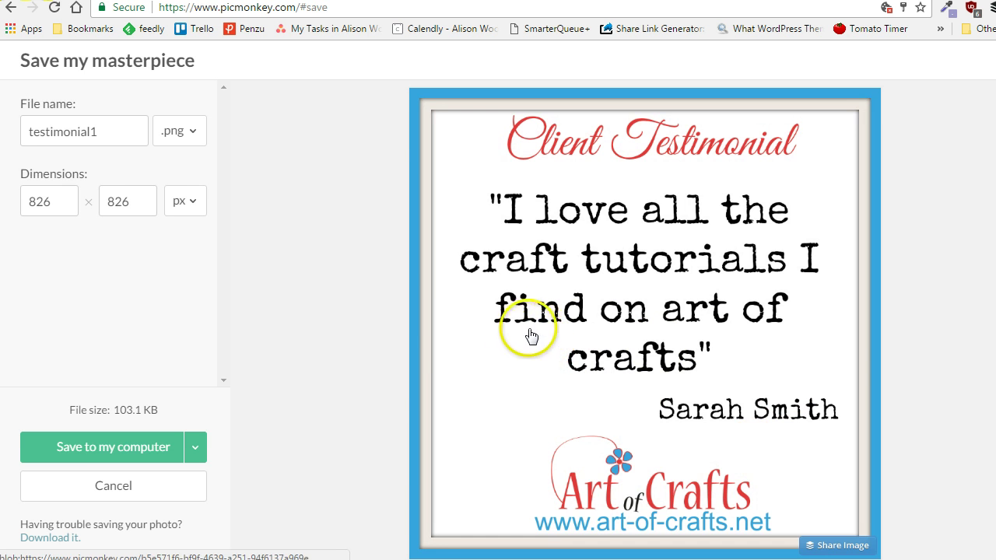
{"action": "left_click", "coordinate": [134, 447]}
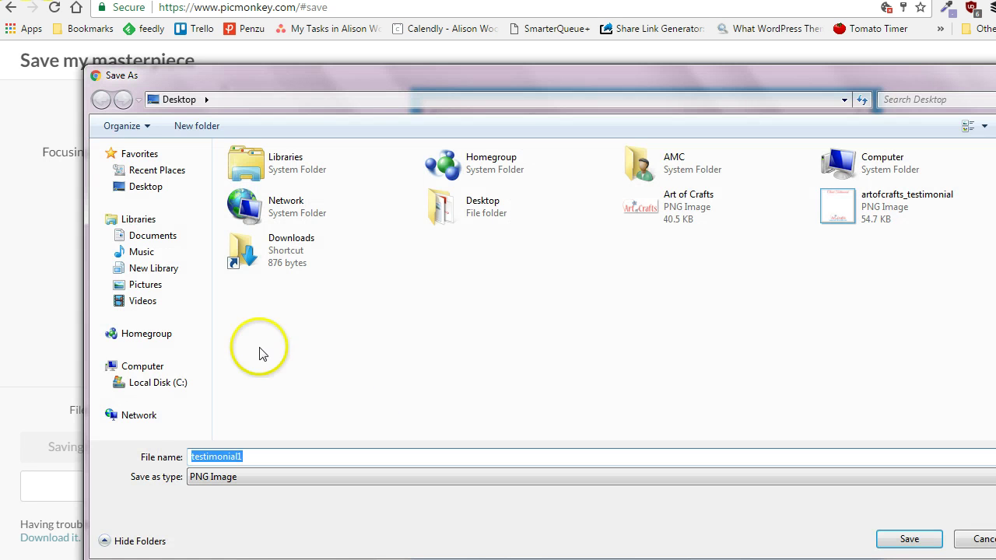
Save testimonial1.png to the Desktop
{"action": "left_click", "coordinate": [150, 191]}
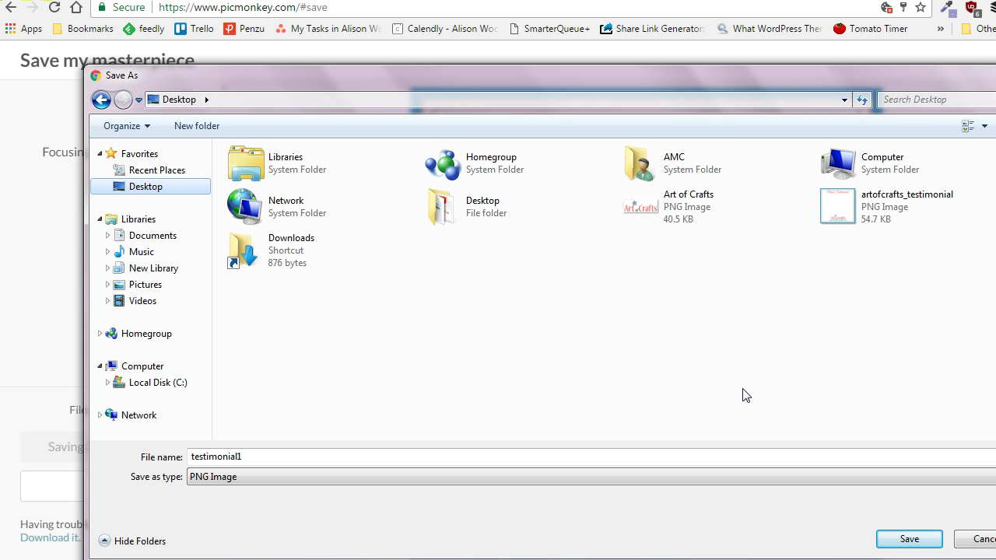
{"action": "left_click", "coordinate": [909, 540]}
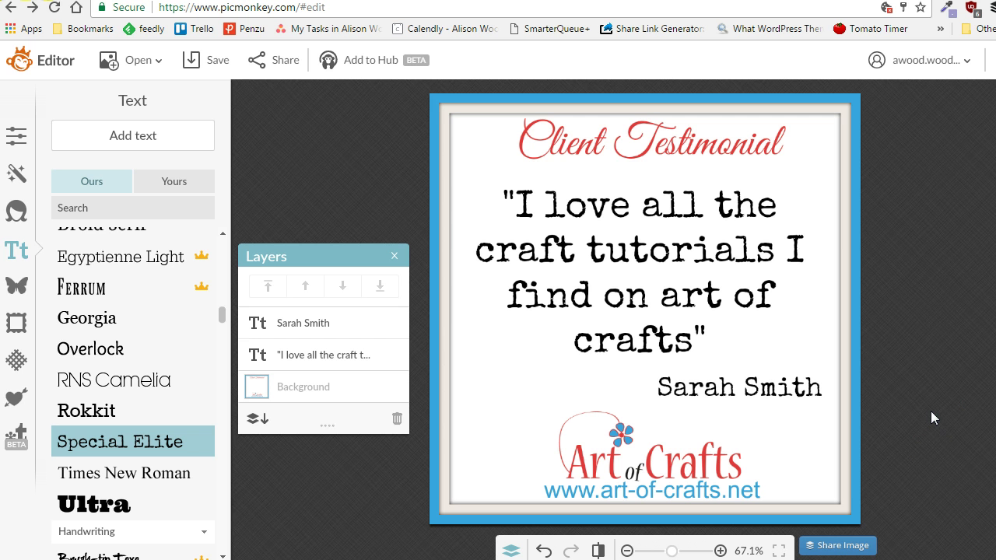
Open the computer file browser for an image, then close it without opening anything
{"action": "left_click", "coordinate": [131, 70]}
{"action": "left_click", "coordinate": [137, 95]}
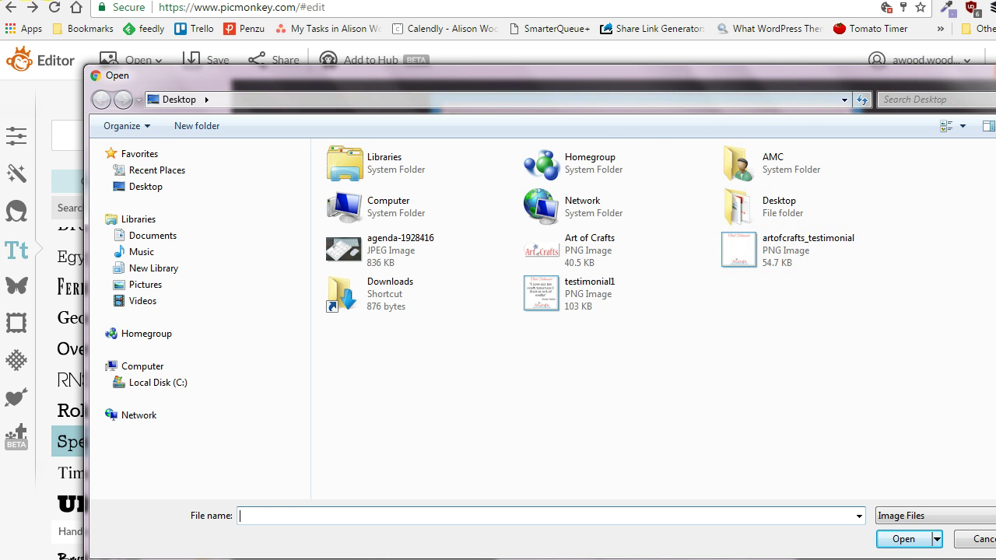
{"action": "left_click", "coordinate": [995, 72]}
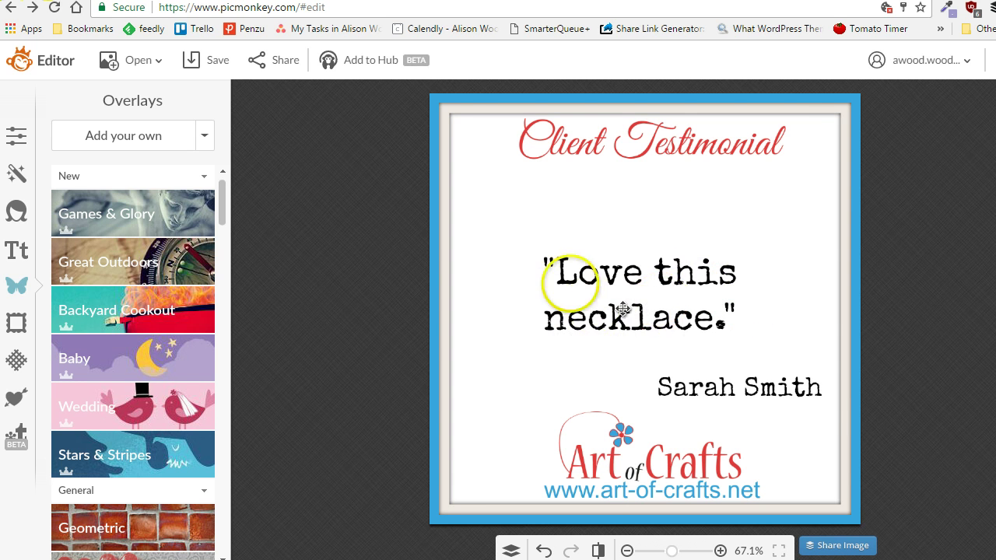
Nudge the necklace quote up and right, and place the client's name beneath it
{"action": "left_click_drag", "start_coordinate": [659, 288], "coordinate": [726, 246]}
{"action": "left_click", "coordinate": [696, 260]}
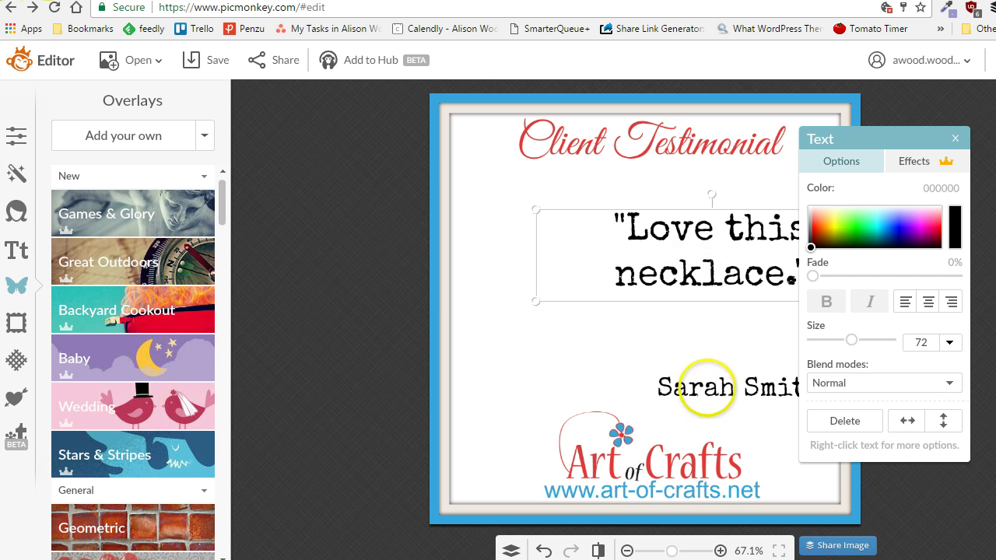
{"action": "left_click_drag", "start_coordinate": [710, 391], "coordinate": [721, 336]}
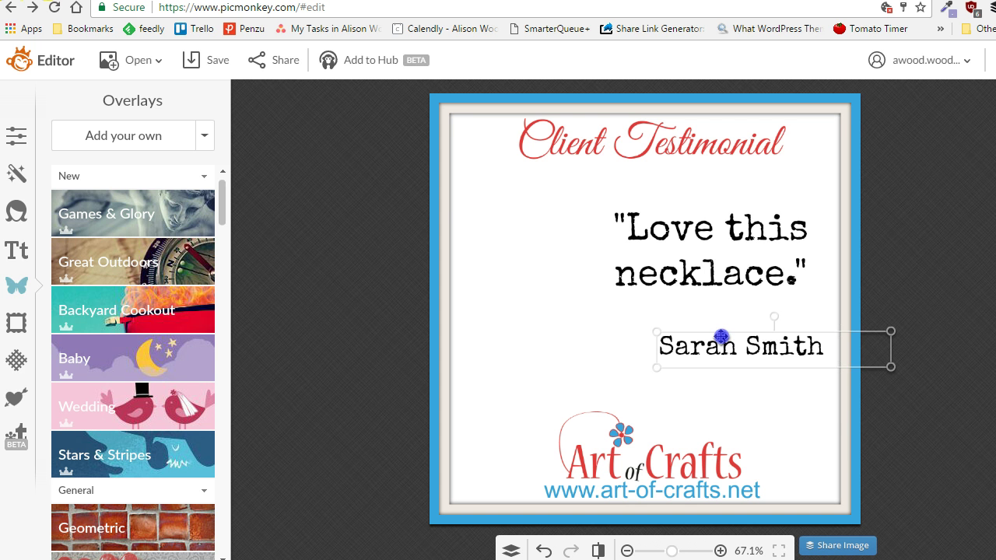
{"action": "left_click_drag", "start_coordinate": [721, 337], "coordinate": [723, 338]}
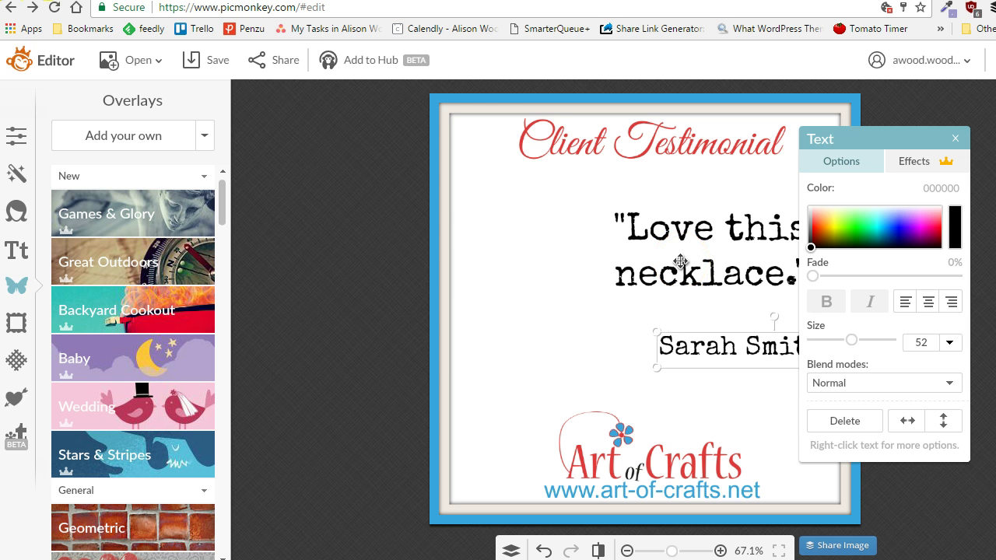
{"action": "left_click", "coordinate": [103, 134]}
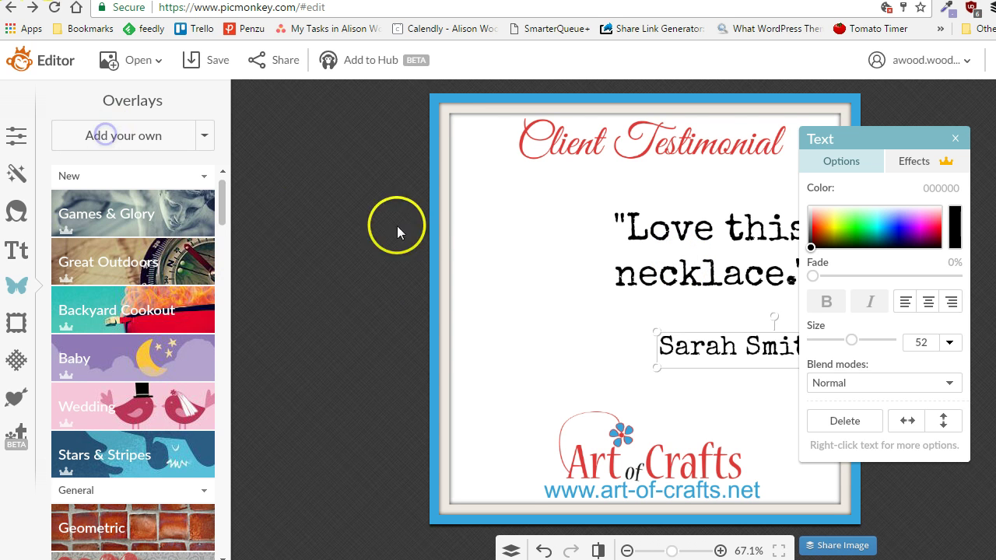
Add the necklace photo as an overlay, shrink it, and place it on the card's left
{"action": "double_click", "coordinate": [378, 235]}
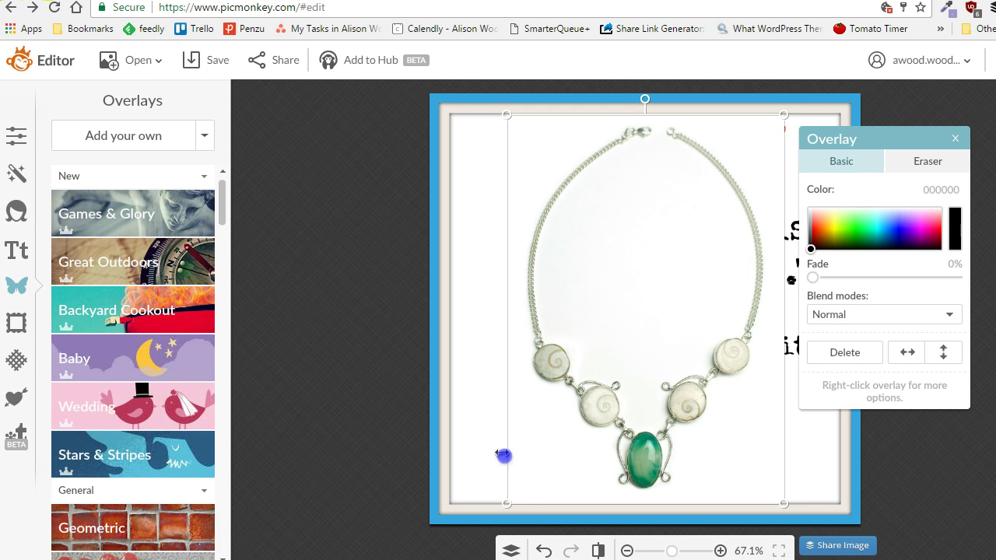
{"action": "left_click_drag", "start_coordinate": [519, 507], "coordinate": [615, 403]}
{"action": "left_click_drag", "start_coordinate": [707, 267], "coordinate": [555, 305]}
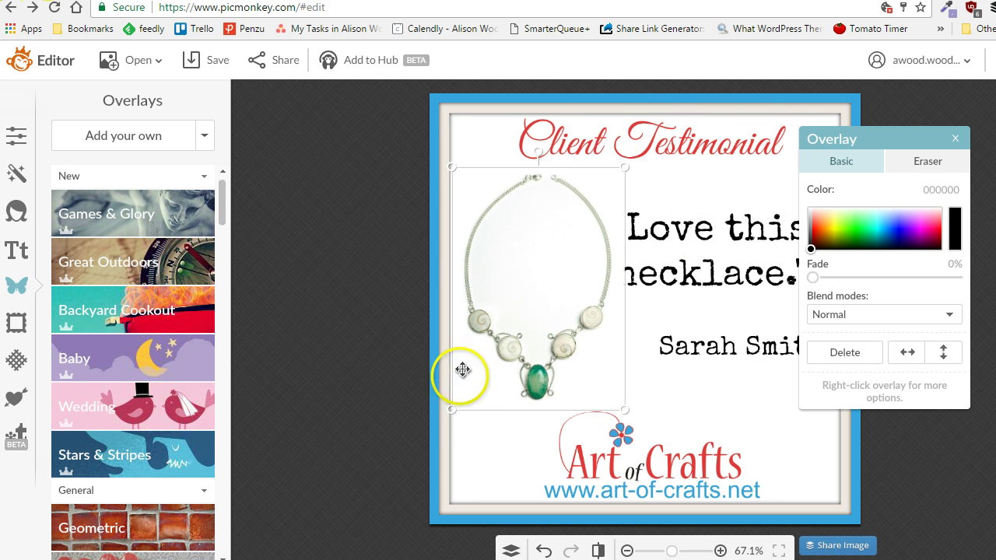
{"action": "left_click_drag", "start_coordinate": [453, 410], "coordinate": [472, 407]}
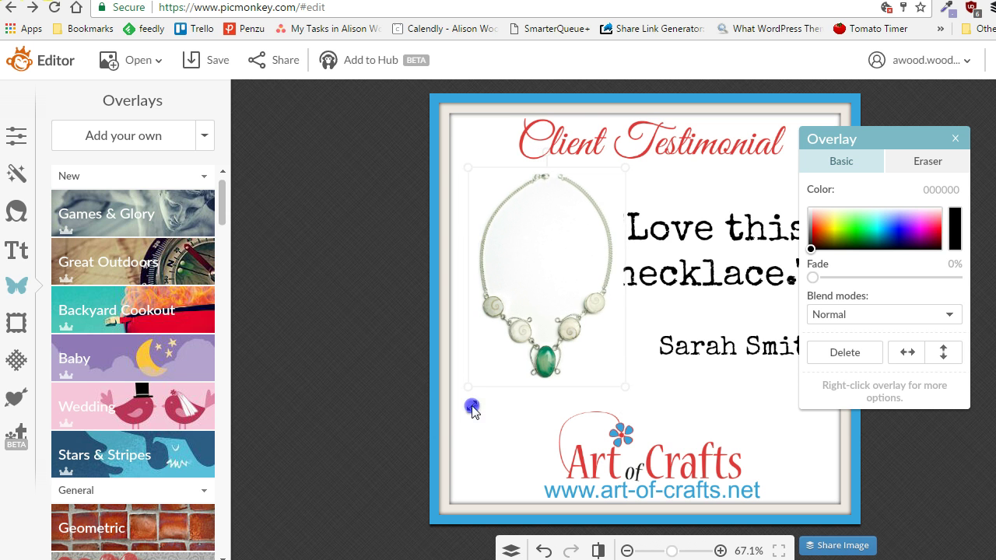
{"action": "left_click_drag", "start_coordinate": [536, 339], "coordinate": [528, 353]}
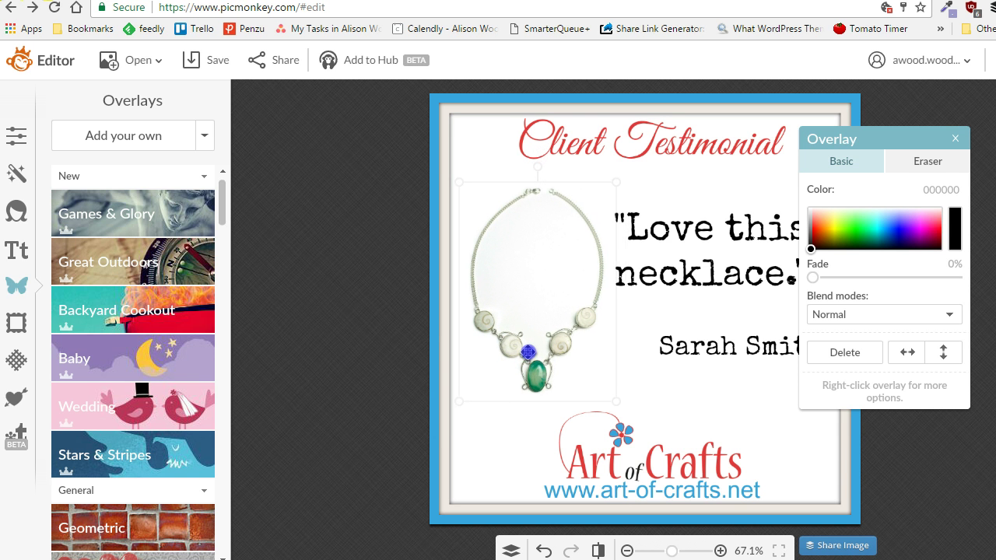
{"action": "left_click", "coordinate": [720, 281]}
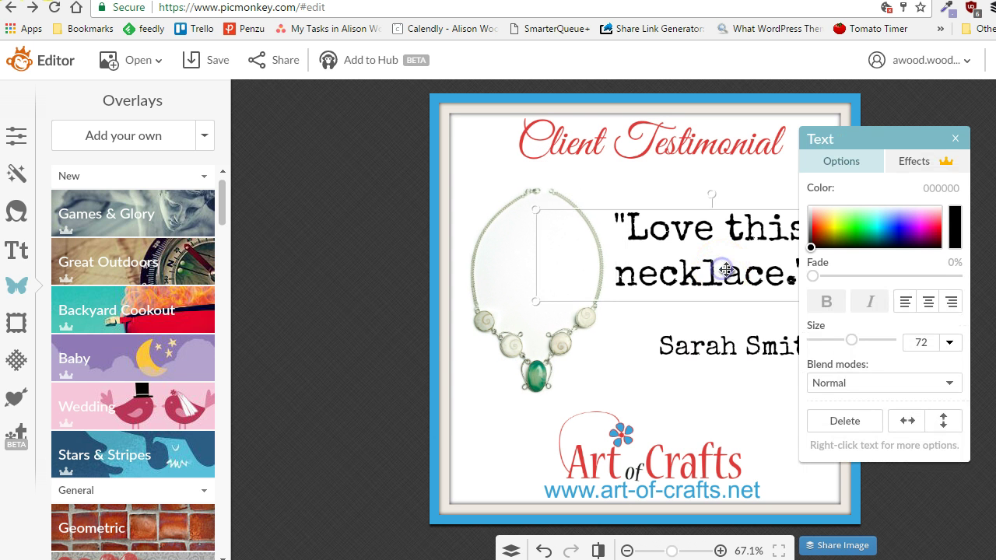
Narrow the quote box to wrap onto three lines and reposition the quote and client's name
{"action": "left_click", "coordinate": [570, 253]}
{"action": "left_click_drag", "start_coordinate": [537, 257], "coordinate": [686, 273]}
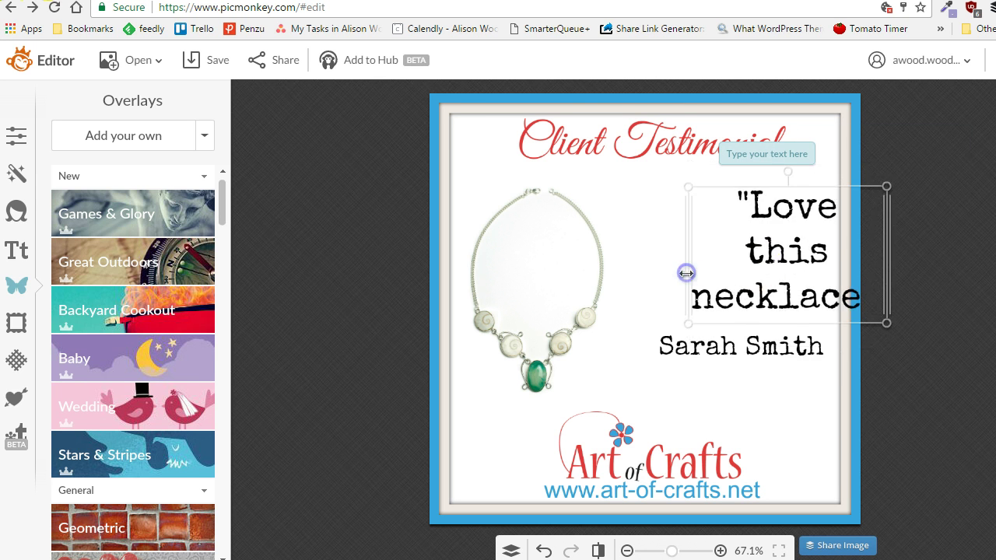
{"action": "left_click_drag", "start_coordinate": [761, 267], "coordinate": [696, 262]}
{"action": "mouse_move", "coordinate": [746, 343]}
{"action": "left_mouse_down"}
{"action": "mouse_move", "coordinate": [723, 353]}
{"action": "mouse_move", "coordinate": [735, 354]}
{"action": "left_mouse_up"}
{"action": "mouse_move", "coordinate": [735, 287]}
{"action": "left_mouse_down"}
{"action": "mouse_move", "coordinate": [723, 296]}
{"action": "mouse_move", "coordinate": [730, 300]}
{"action": "left_mouse_up"}
{"action": "left_click", "coordinate": [402, 336]}
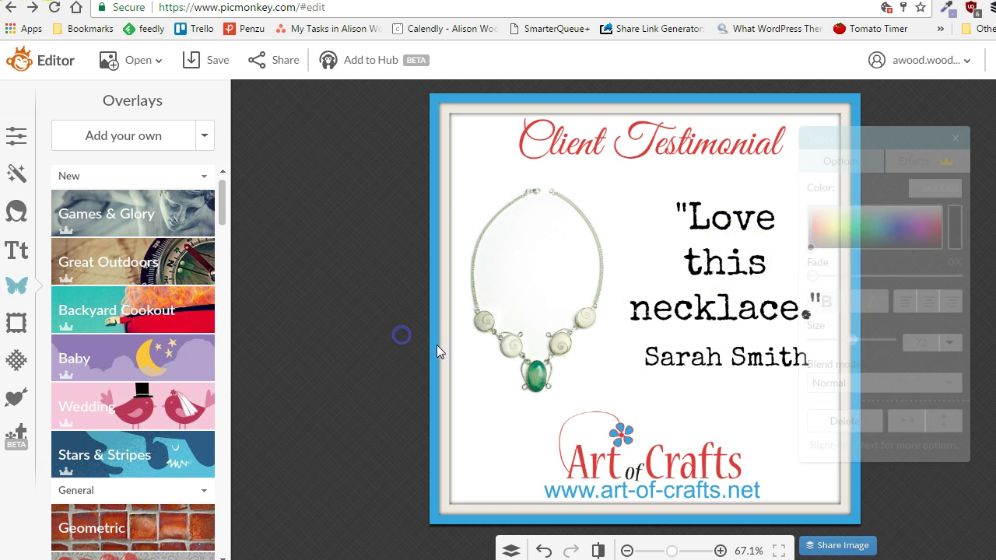
Set the quote alignment to right, then back to centre
{"action": "left_click", "coordinate": [720, 294]}
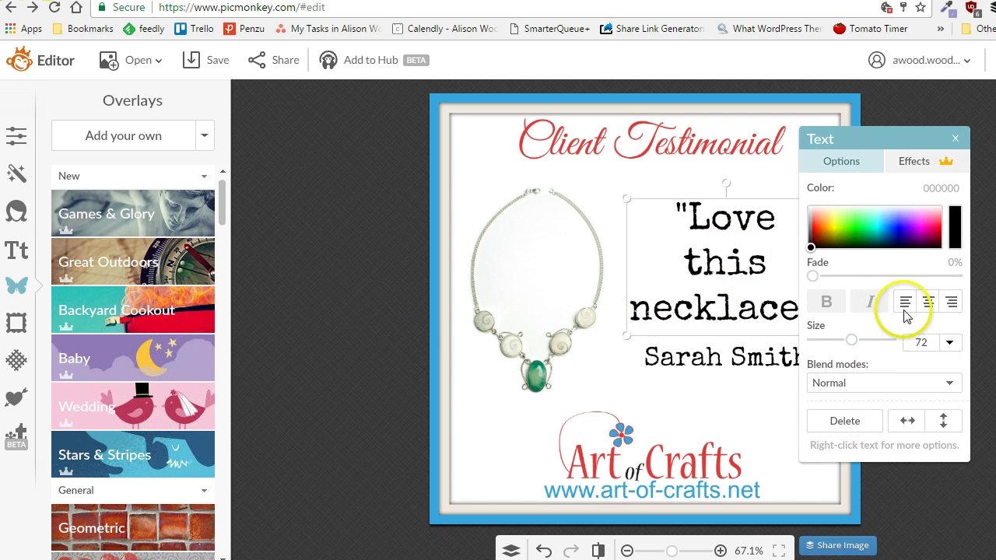
{"action": "left_click", "coordinate": [951, 302]}
{"action": "left_click", "coordinate": [749, 405]}
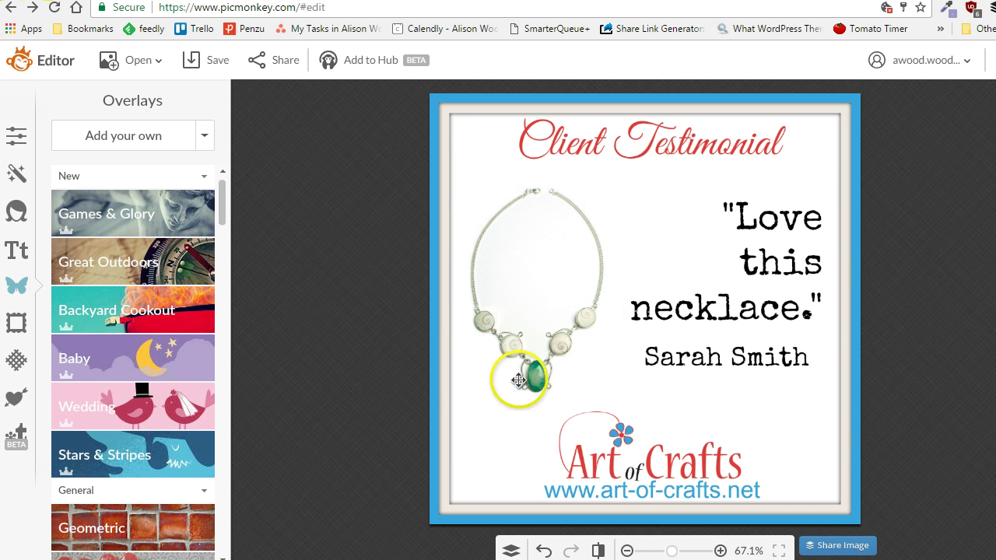
{"action": "left_click", "coordinate": [735, 290]}
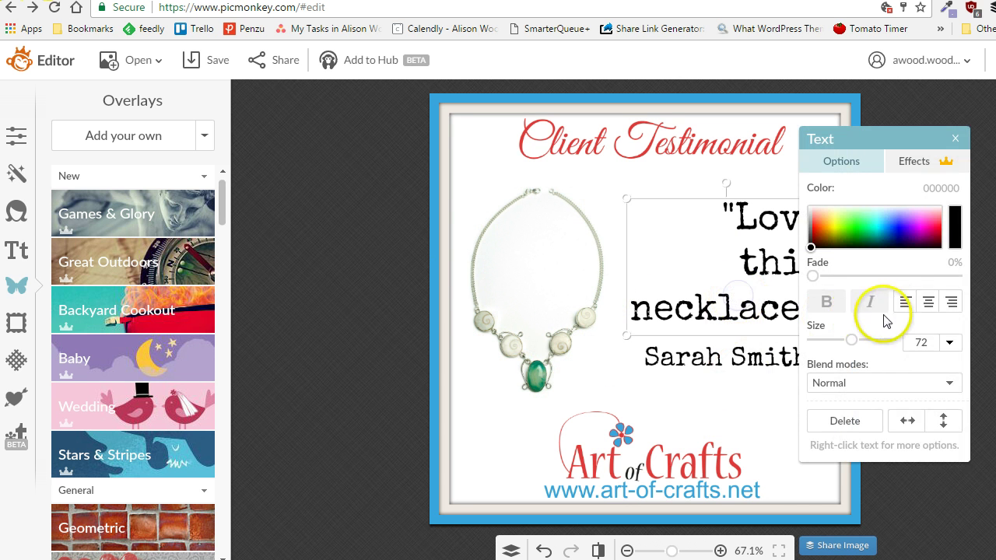
{"action": "left_click", "coordinate": [927, 301]}
{"action": "left_click", "coordinate": [891, 476]}
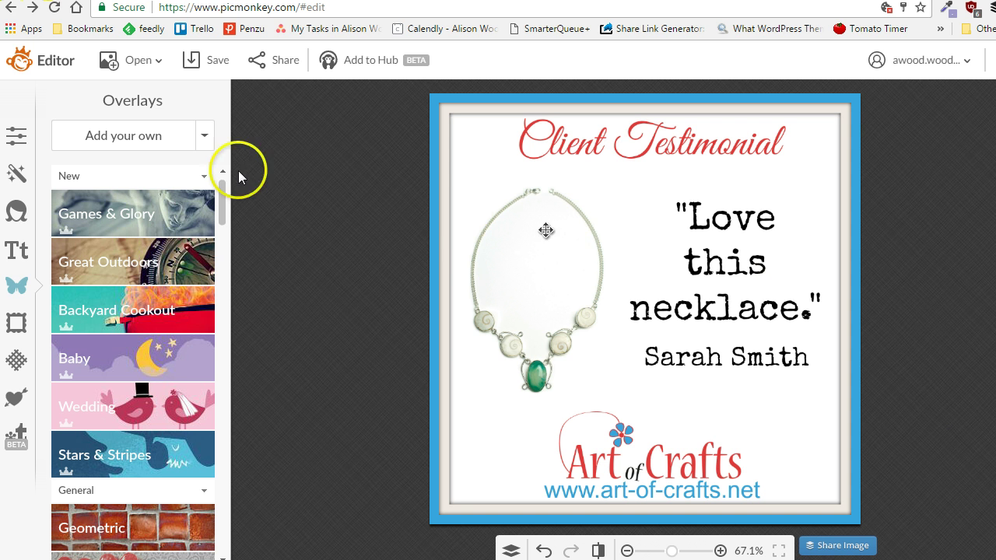
Name the export Testimonial2, fixing the typo, and choose .png format
{"action": "left_click", "coordinate": [212, 69]}
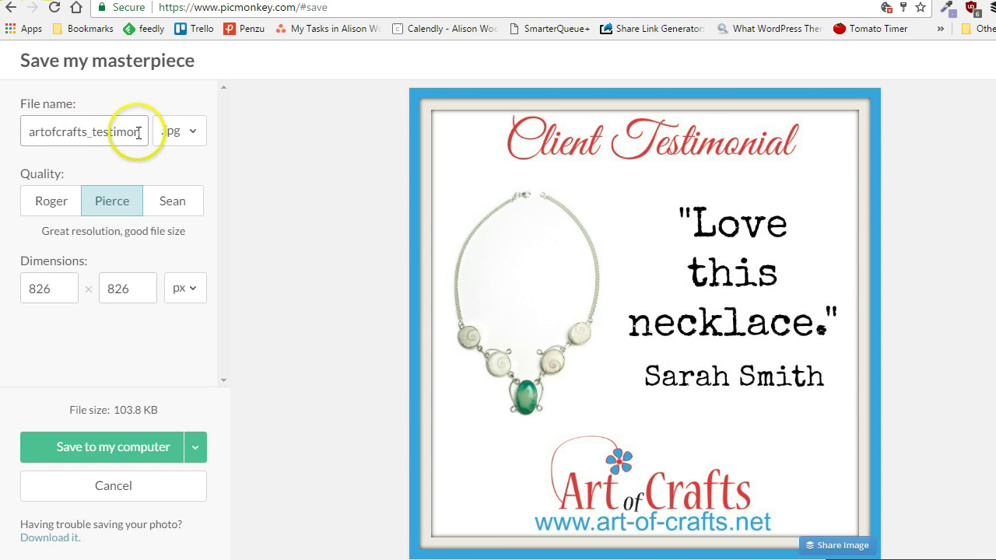
{"action": "double_click", "coordinate": [138, 132]}
{"action": "type", "text": "al"}
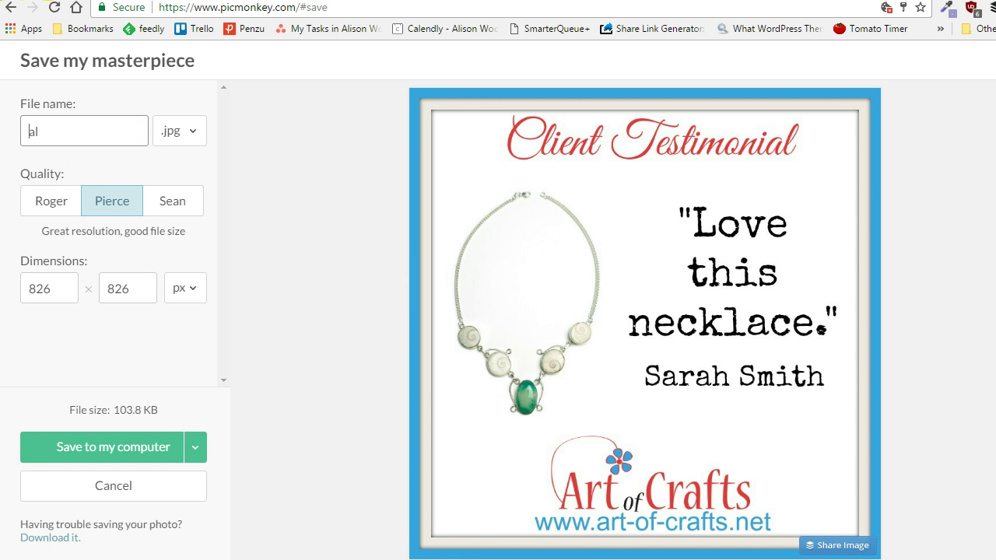
{"action": "type", "text": "Testimonail2"}
{"action": "left_click", "coordinate": [31, 134]}
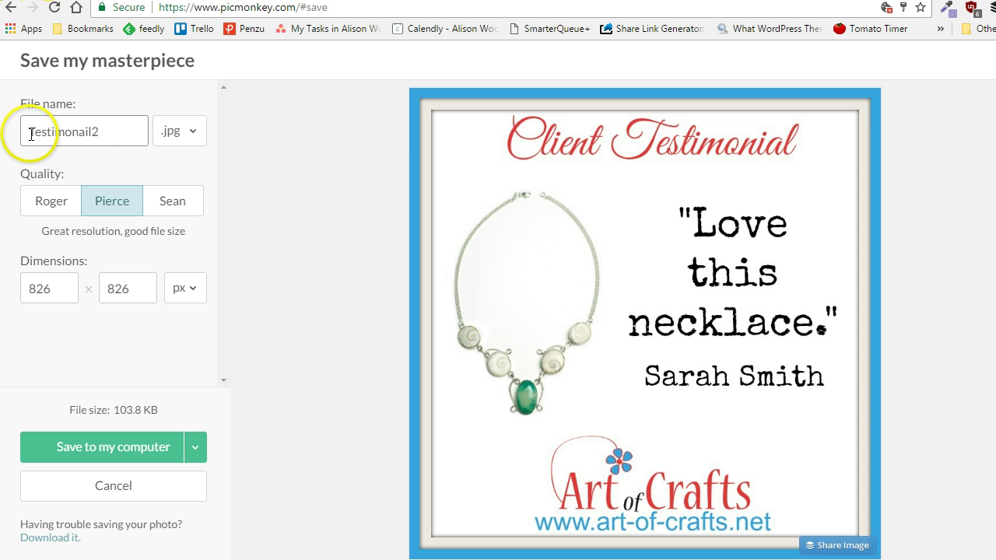
{"action": "key", "text": "BackSpace"}
{"action": "key", "text": "BackSpace"}
{"action": "key", "text": "BackSpace"}
{"action": "key", "text": "BackSpace"}
{"action": "type", "text": "ial2"}
{"action": "left_click", "coordinate": [193, 134]}
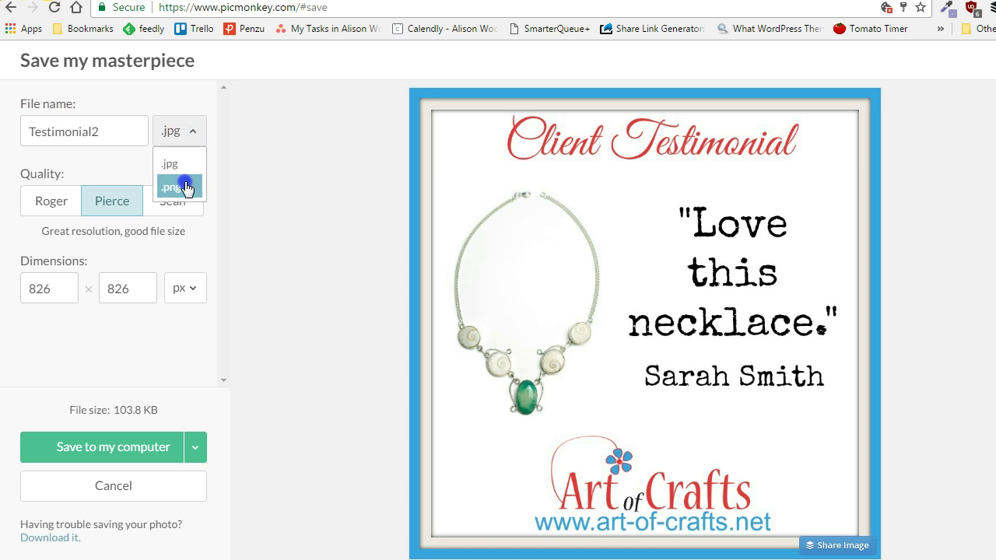
{"action": "left_click", "coordinate": [189, 184]}
Save Testimonial2 to the Desktop
{"action": "left_click", "coordinate": [147, 453]}
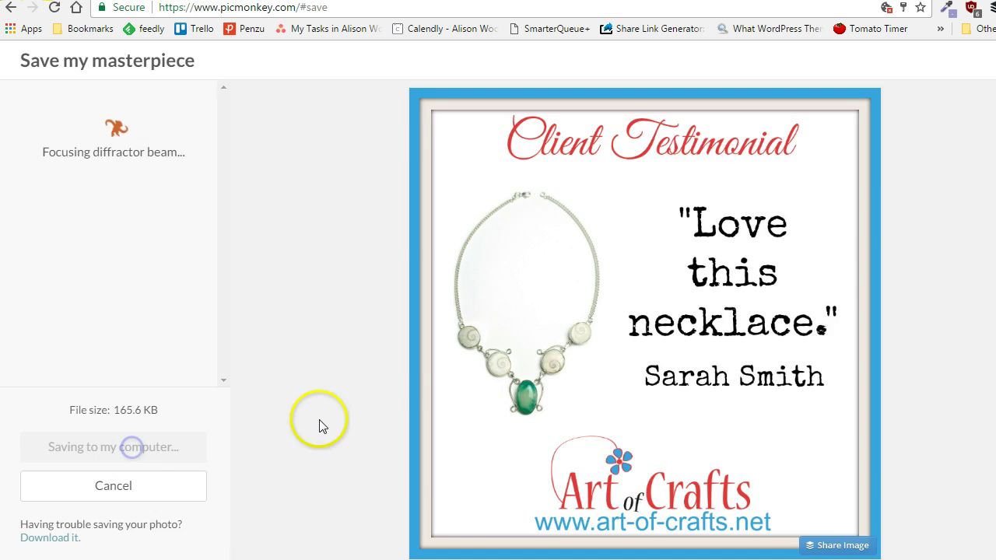
{"action": "left_click", "coordinate": [145, 186]}
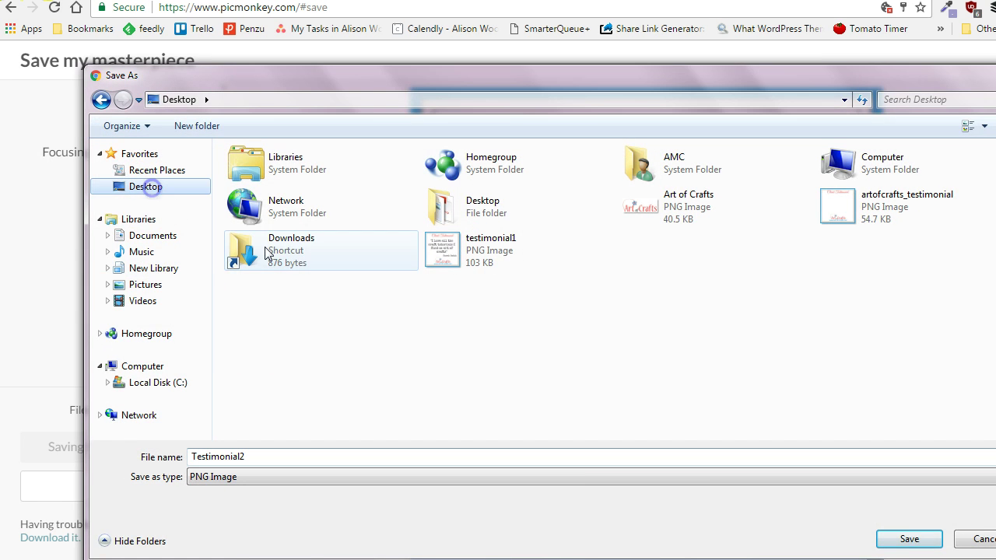
{"action": "left_click", "coordinate": [909, 539]}
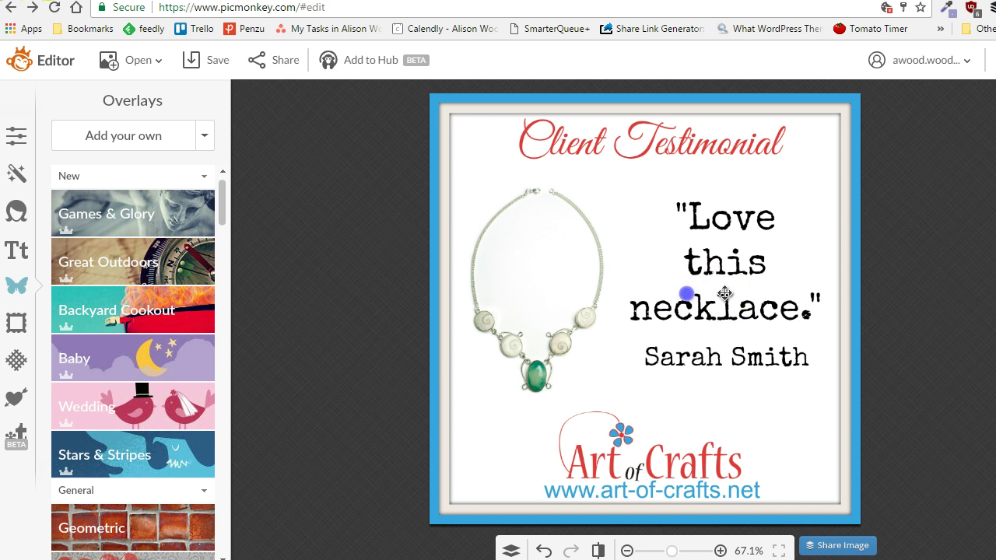
Drag the "Love this necklace." quote slightly higher and deselect it
{"action": "mouse_move", "coordinate": [720, 294]}
{"action": "left_mouse_down"}
{"action": "mouse_move", "coordinate": [712, 304]}
{"action": "mouse_move", "coordinate": [729, 285]}
{"action": "mouse_move", "coordinate": [723, 382]}
{"action": "mouse_move", "coordinate": [722, 278]}
{"action": "left_mouse_up"}
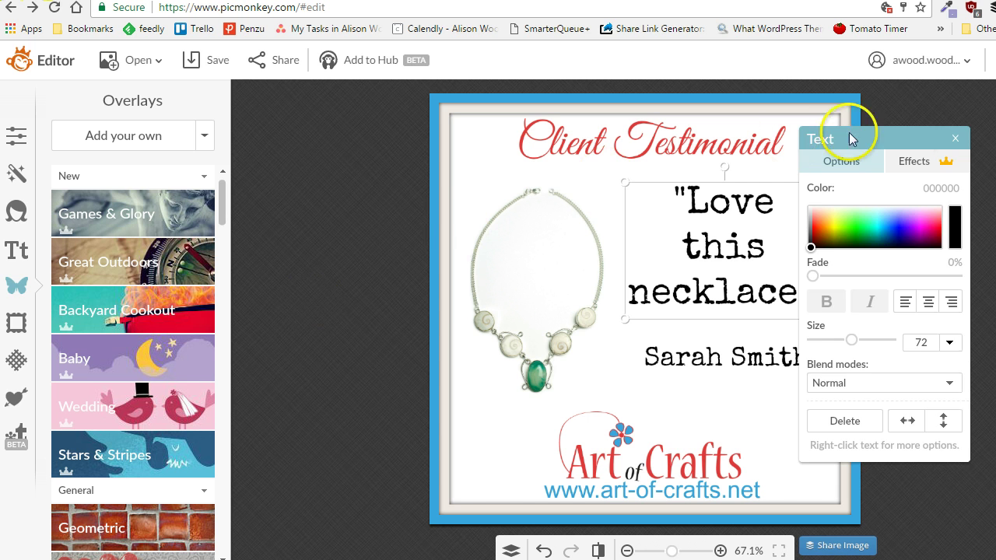
{"action": "left_click", "coordinate": [957, 138]}
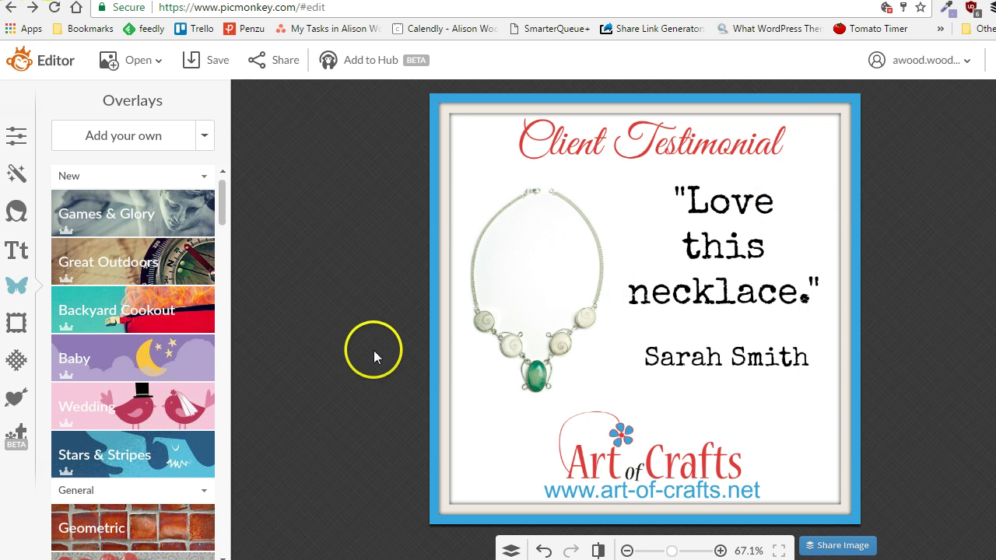